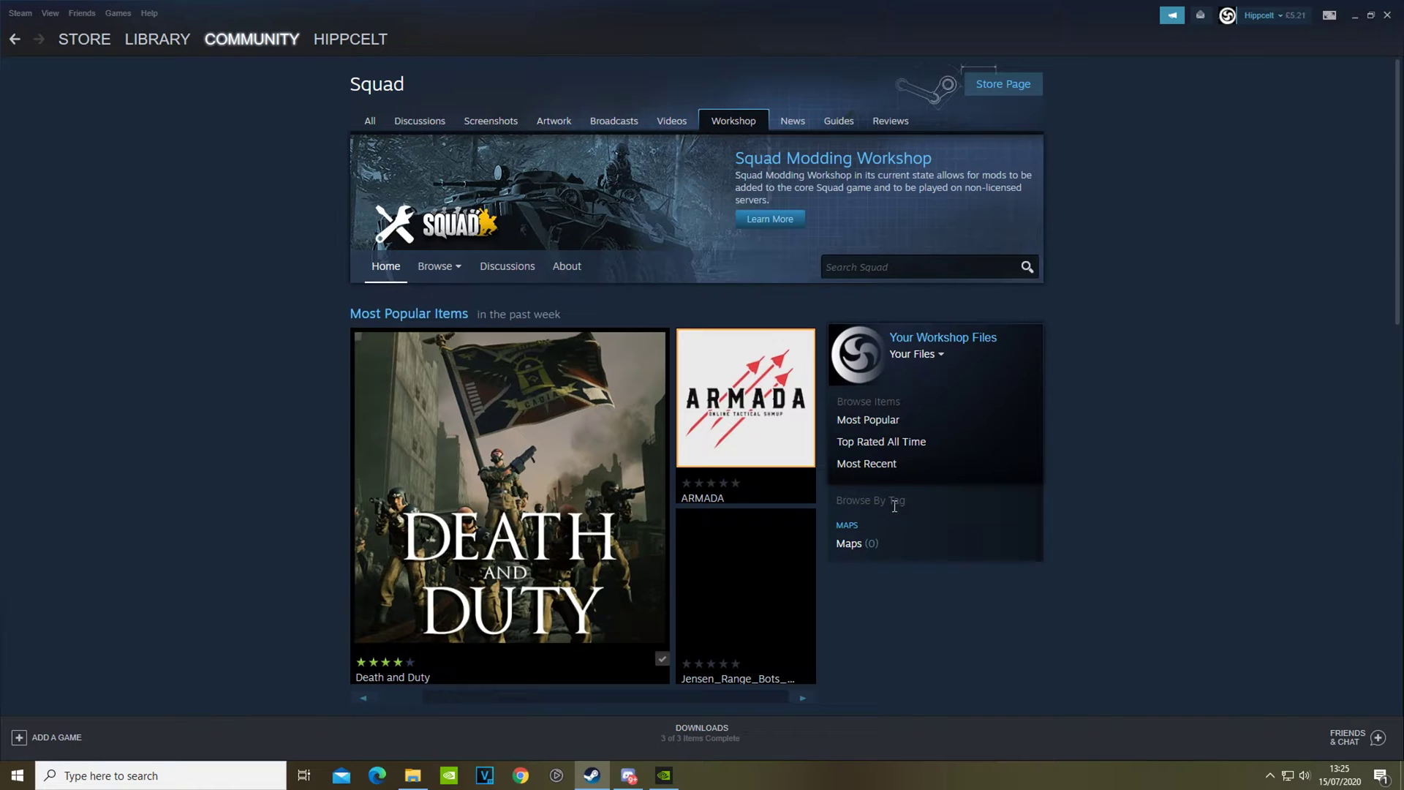
- Browse Squad's Workshop page down to the most popular mods and preview the Death and Duty and Galactic Contention summaries
scroll(907, 593, down, 2)
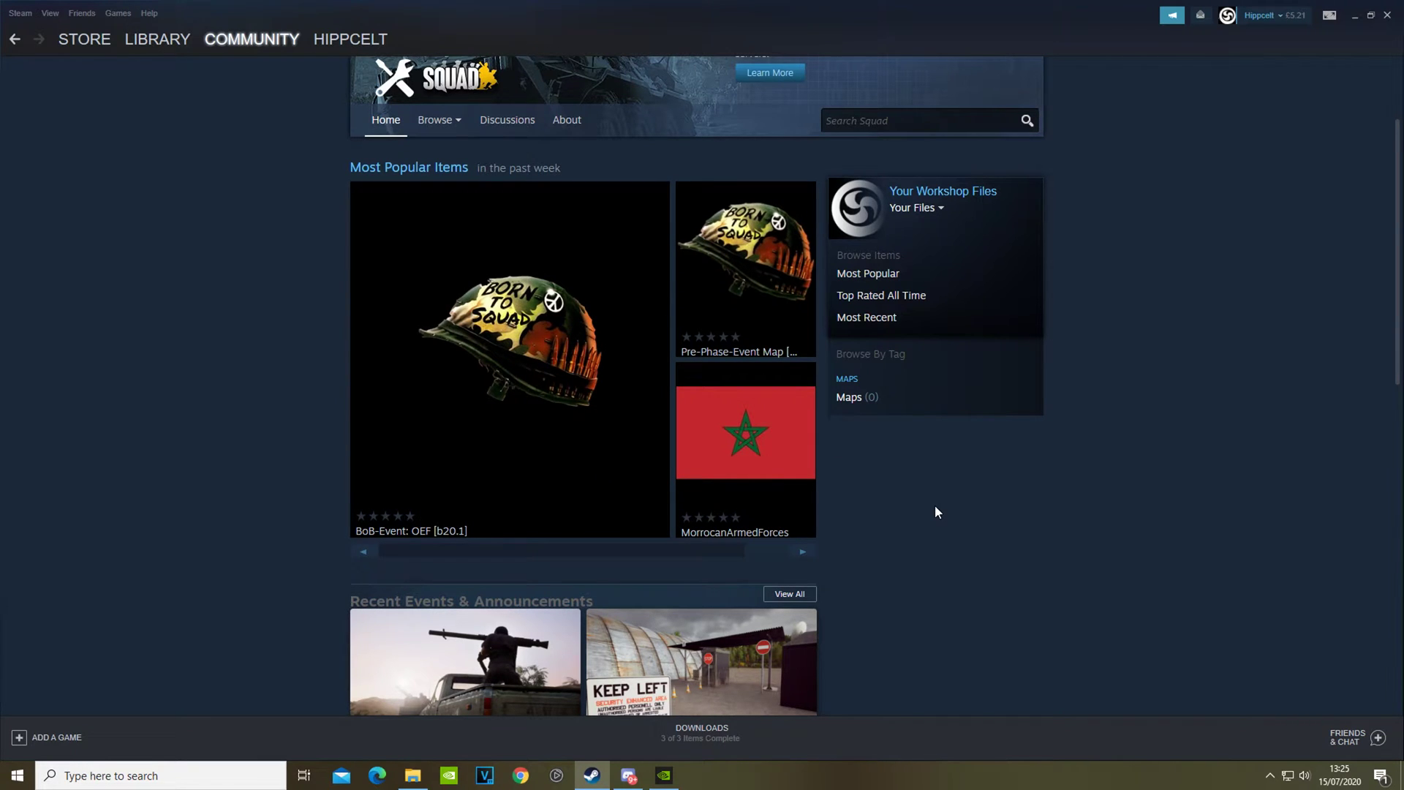
scroll(524, 503, down, 3)
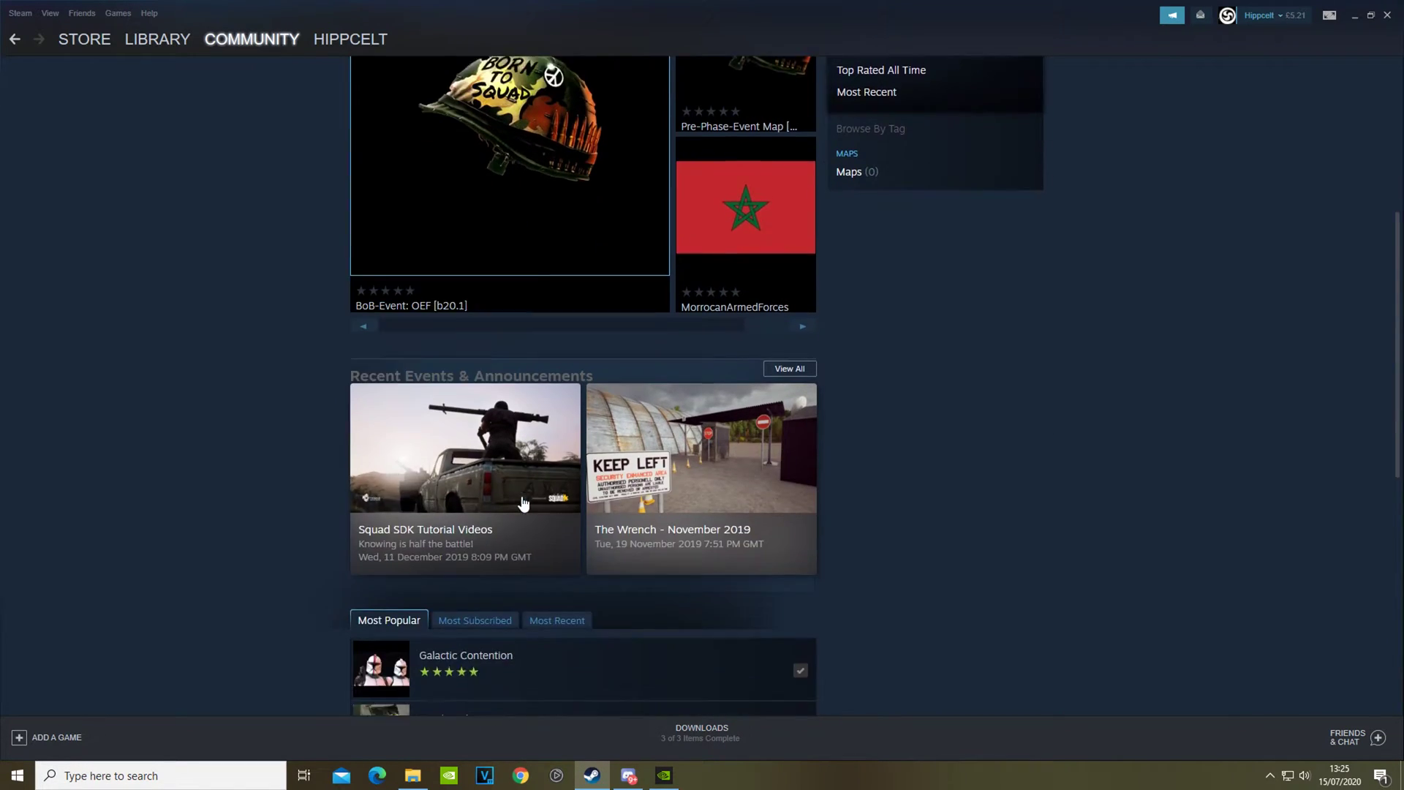
scroll(524, 504, up, 4)
scroll(524, 504, down, 8)
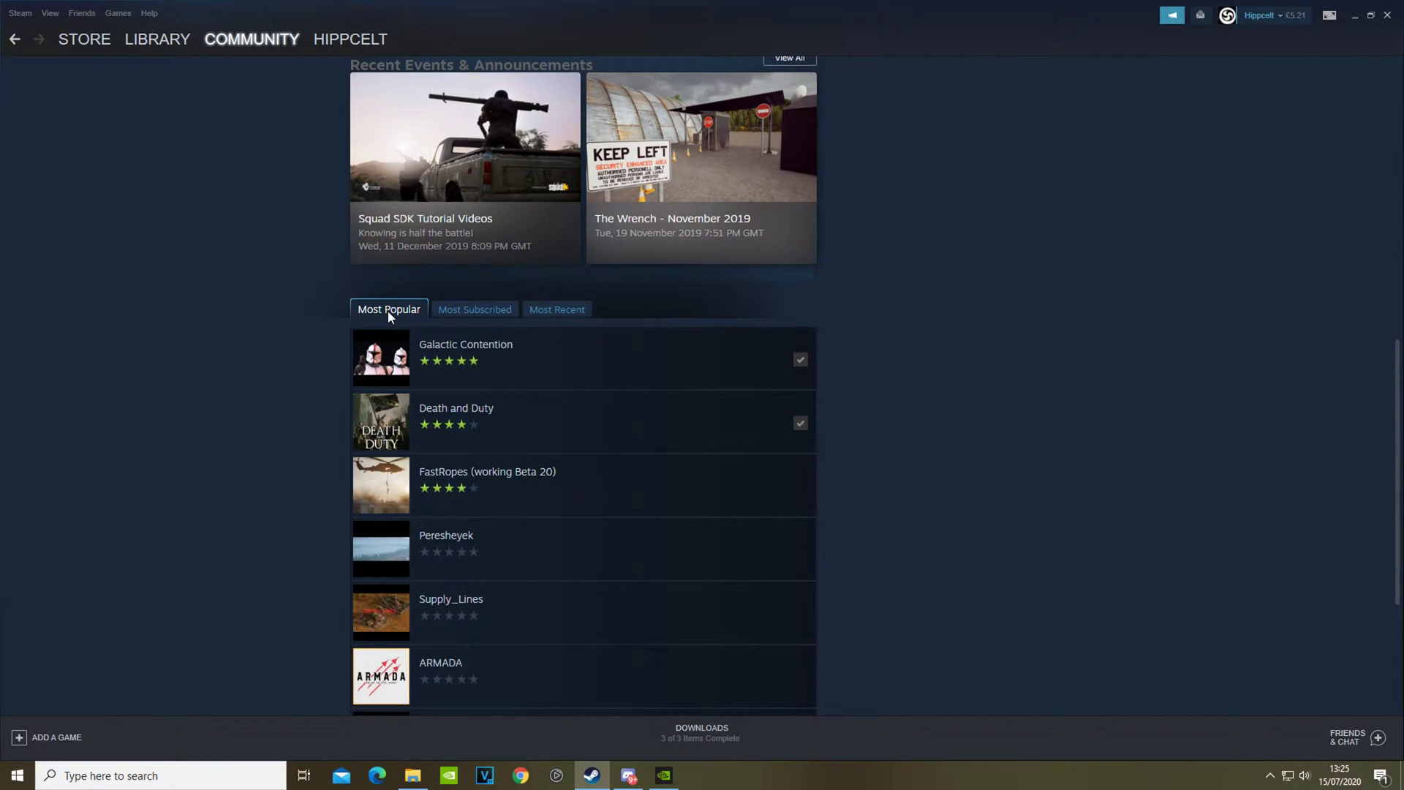
mouse_move(422, 419)
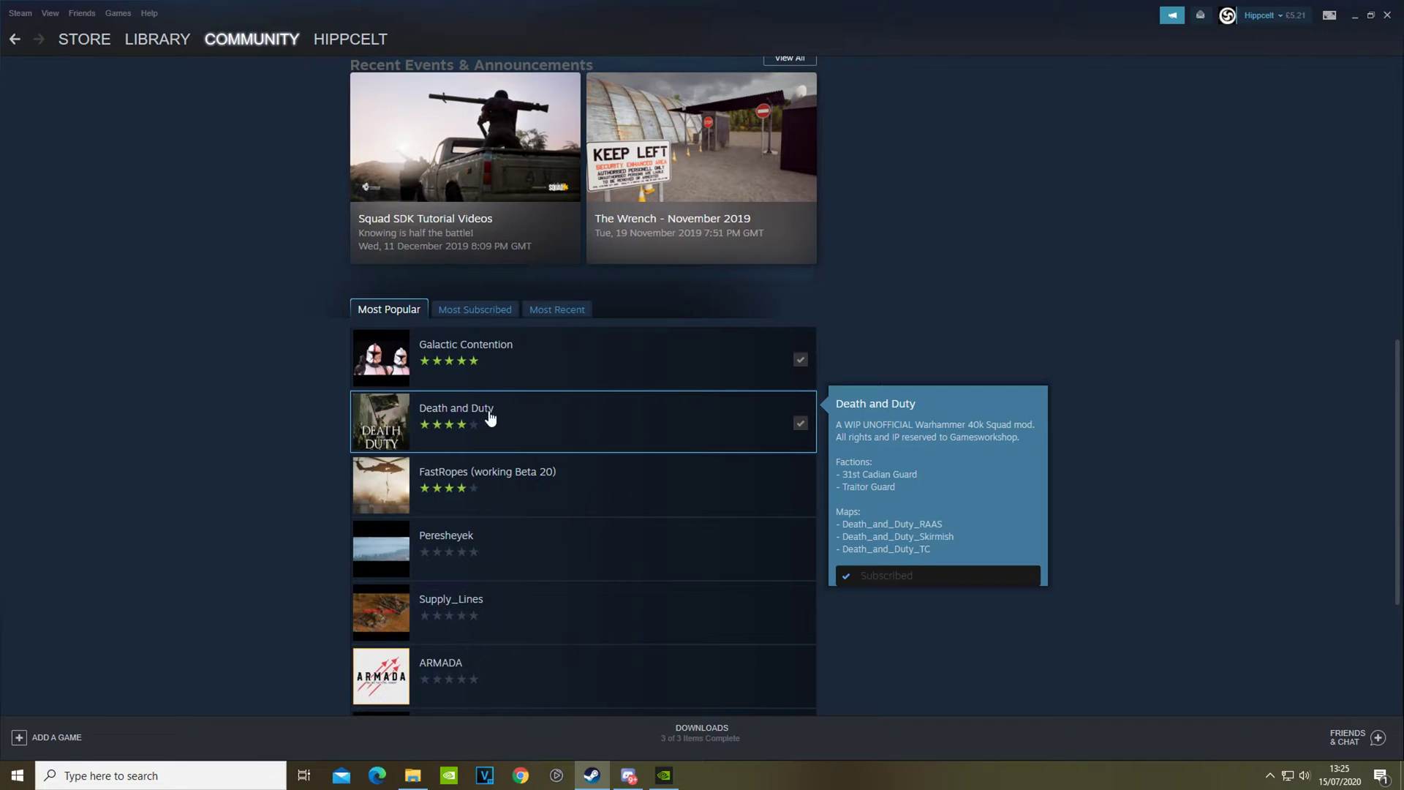
mouse_move(431, 346)
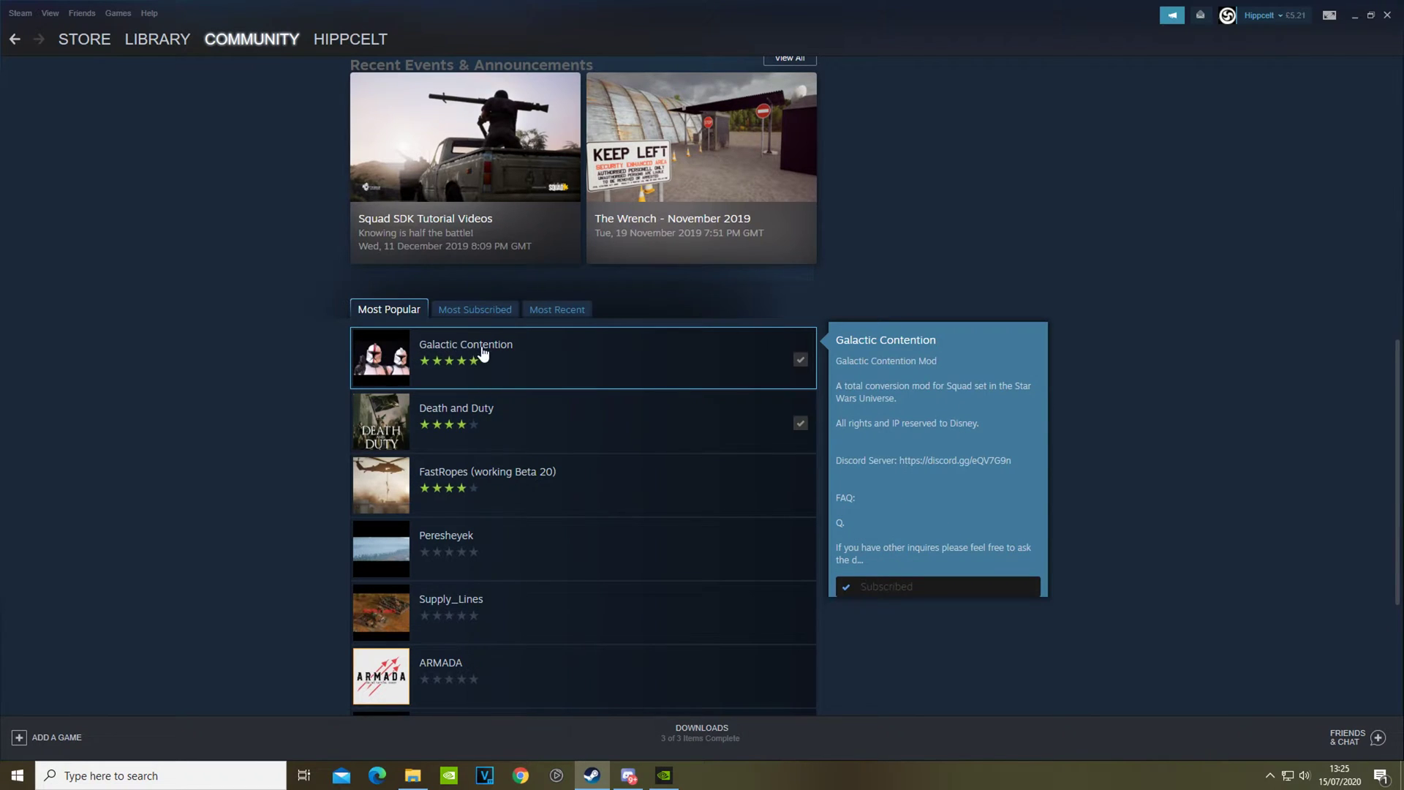
mouse_move(483, 416)
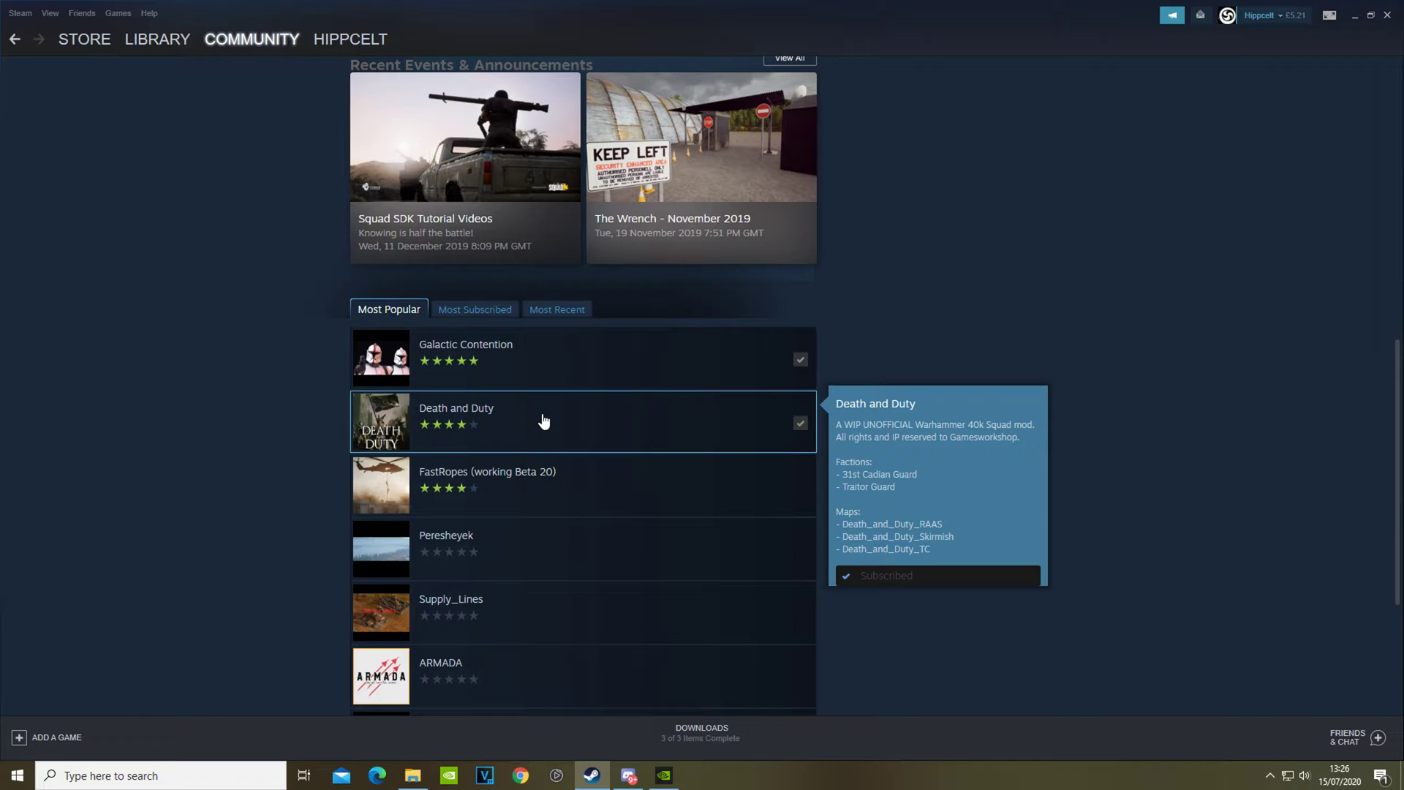
- Open the Death and Duty mod page and review its subscription status, description, factions and maps
click(454, 424)
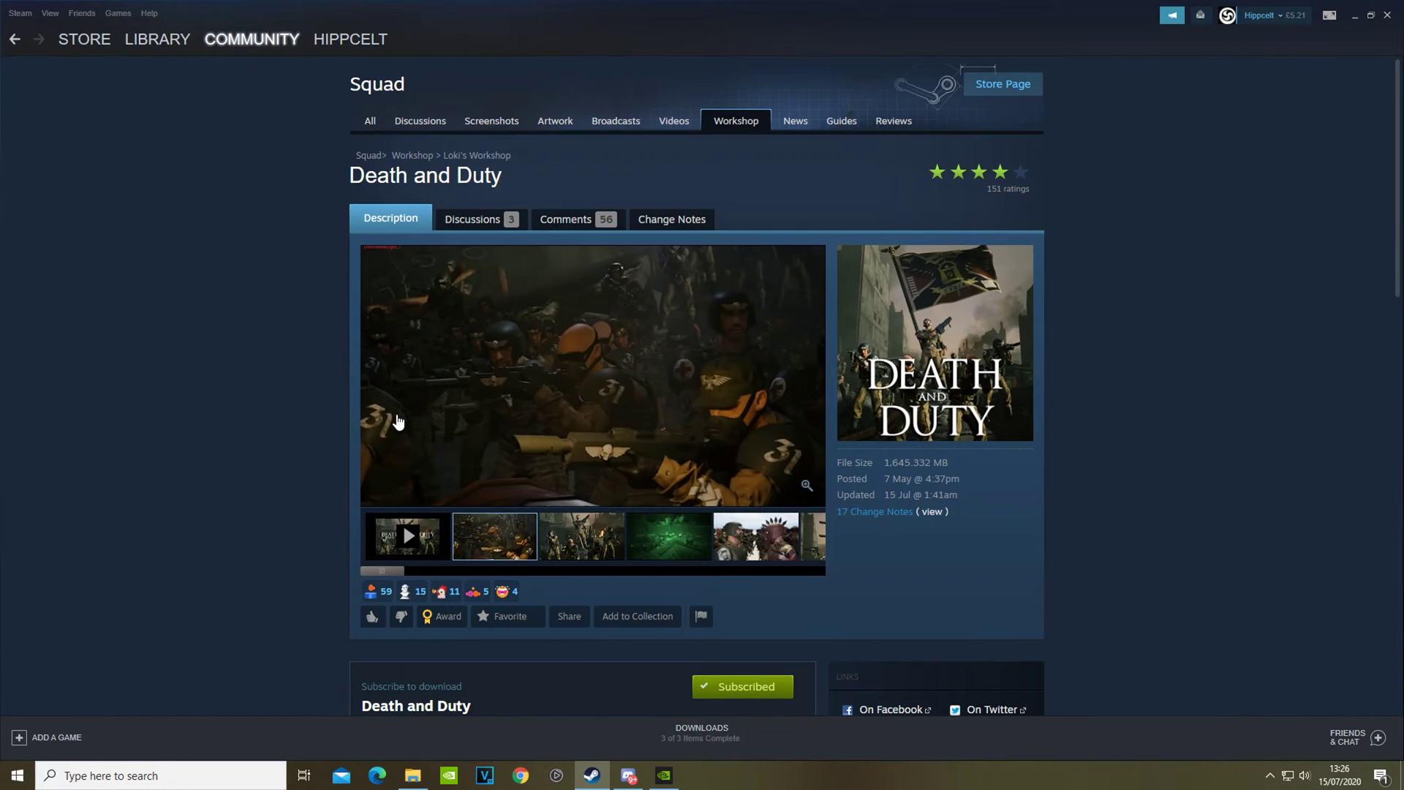
scroll(665, 399, down, 3)
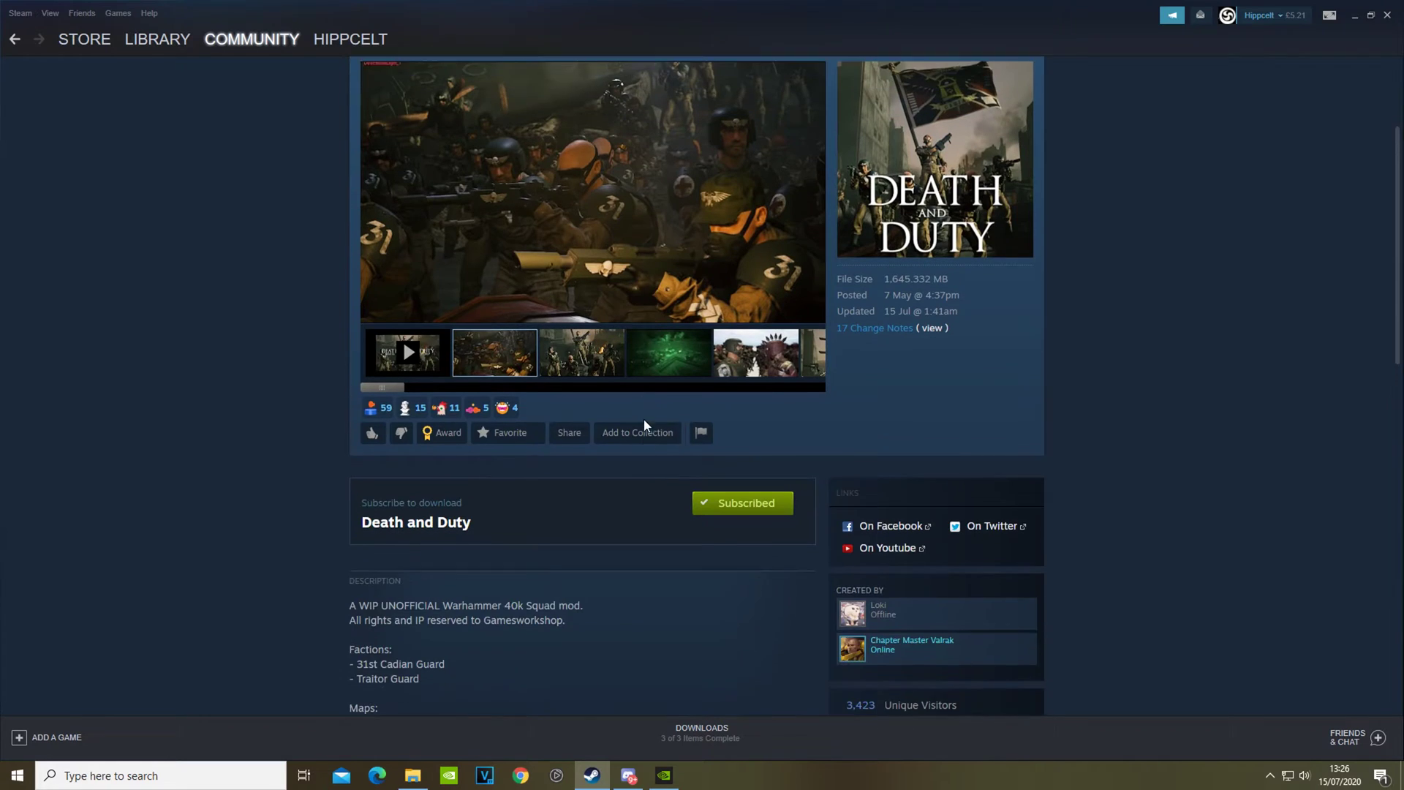
scroll(642, 417, up, 2)
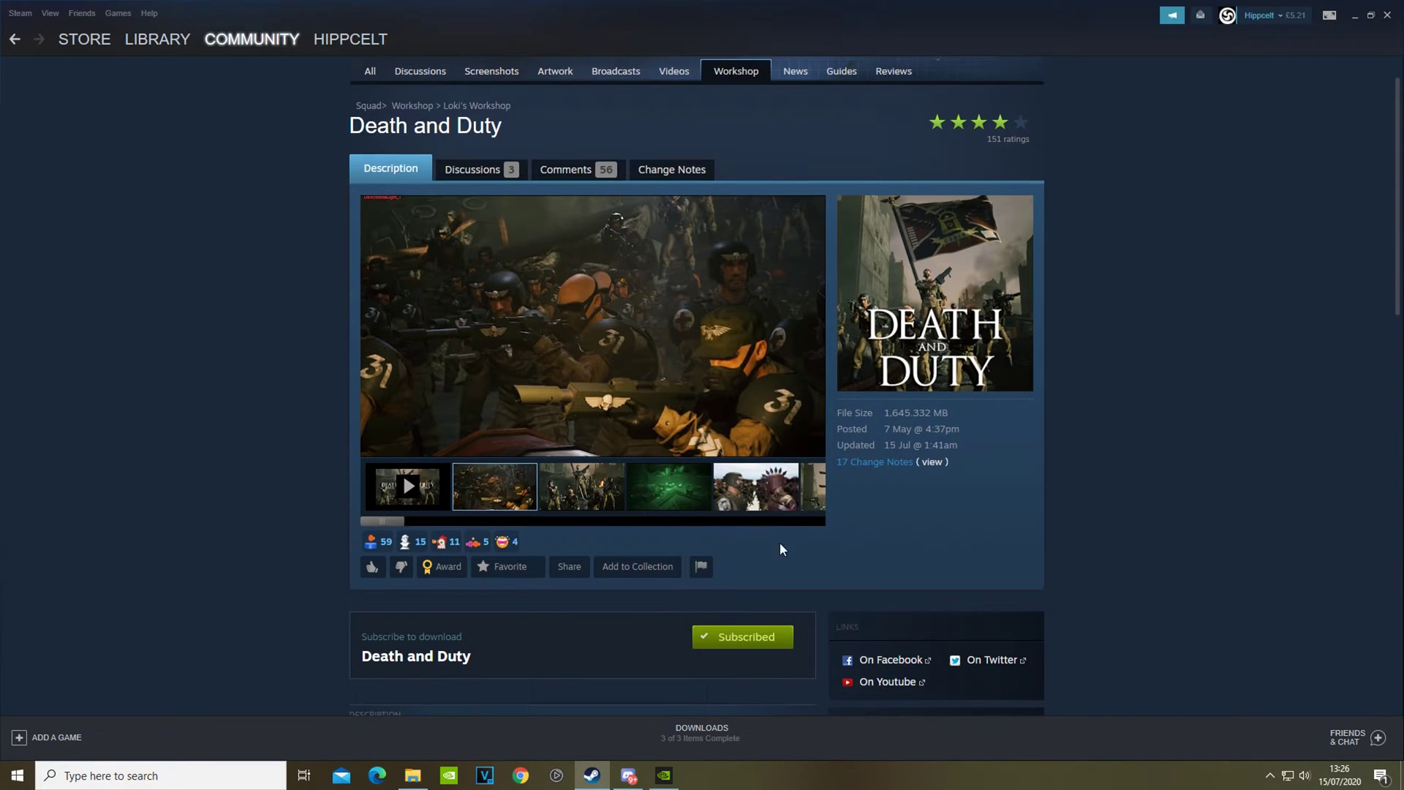
scroll(755, 558, down, 2)
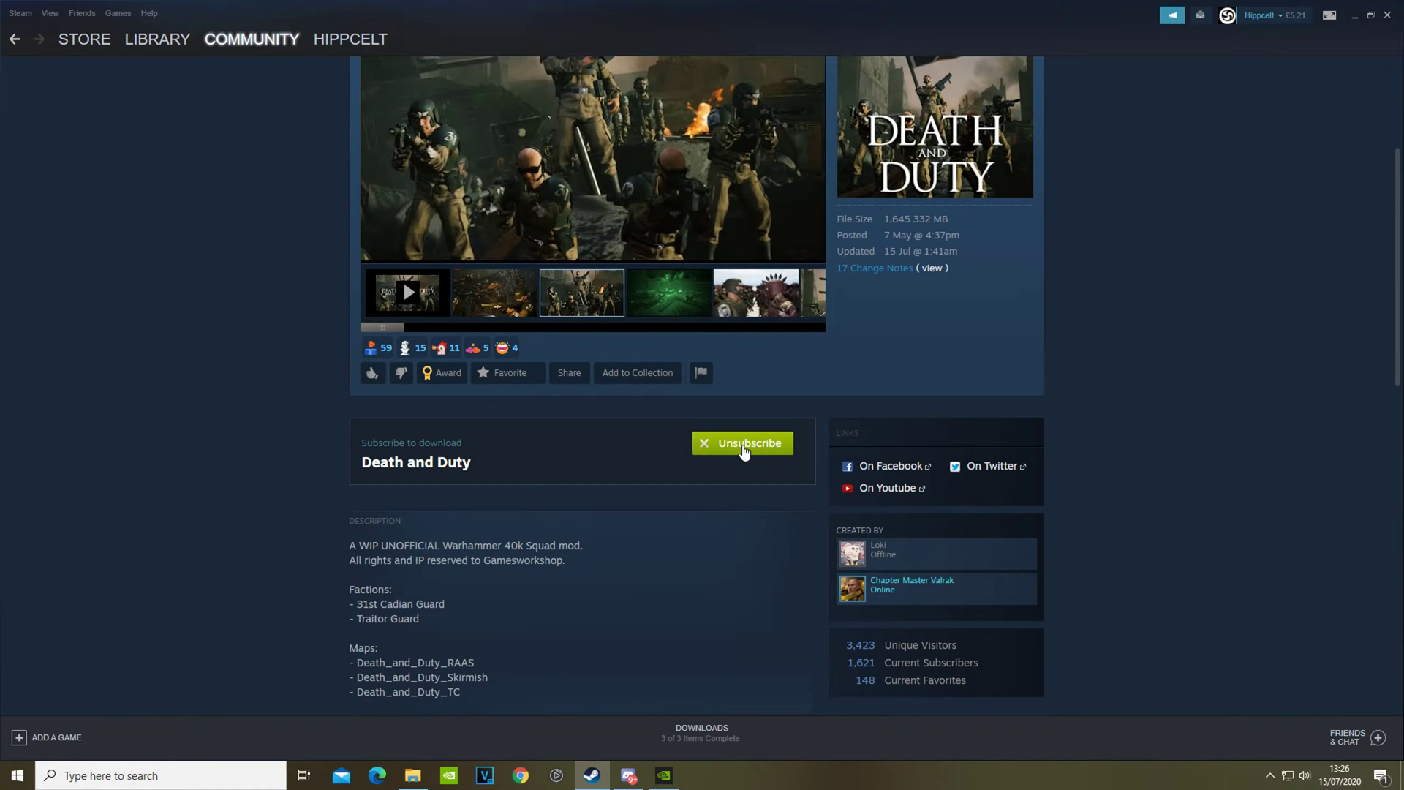
scroll(746, 459, down, 2)
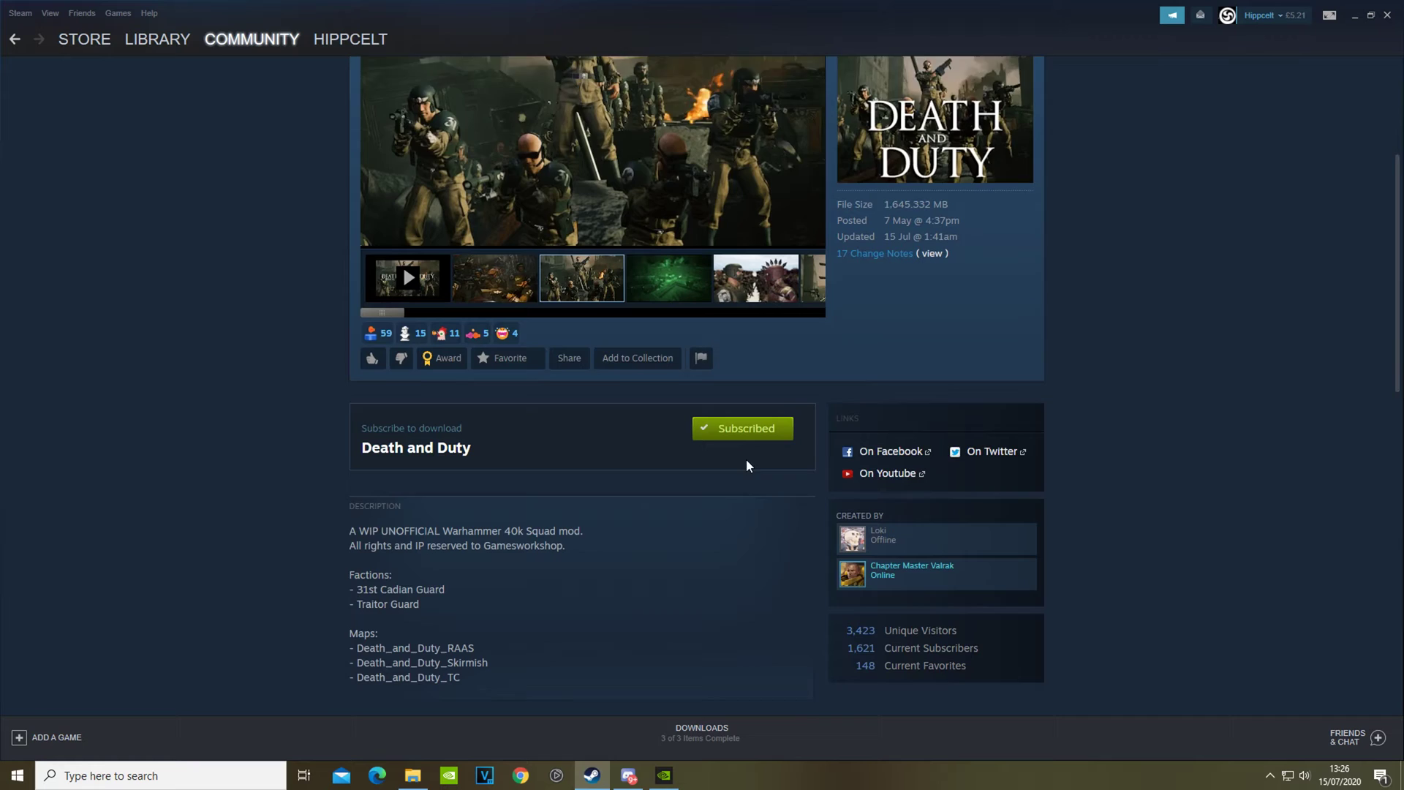
scroll(752, 478, up, 2)
scroll(752, 482, down, 2)
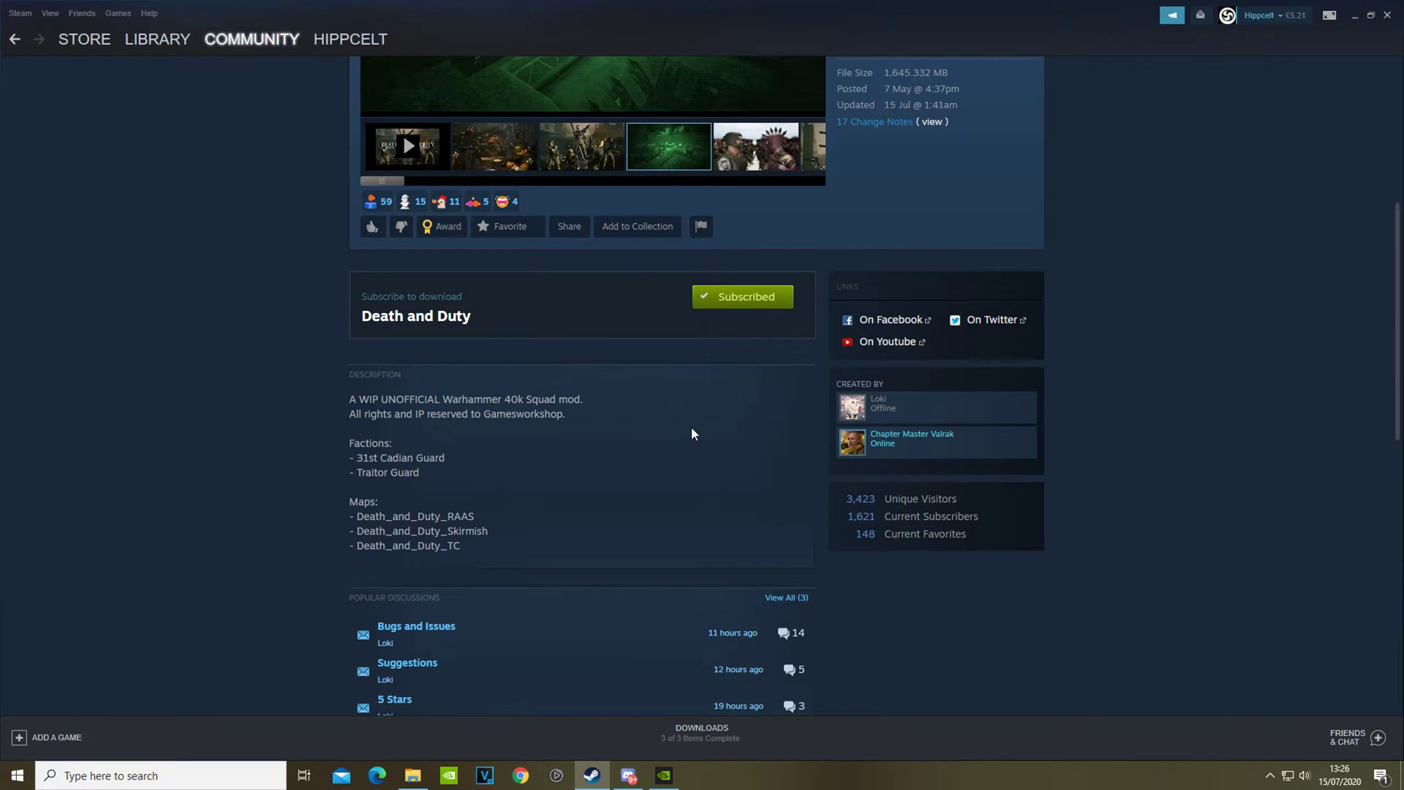
scroll(693, 432, up, 3)
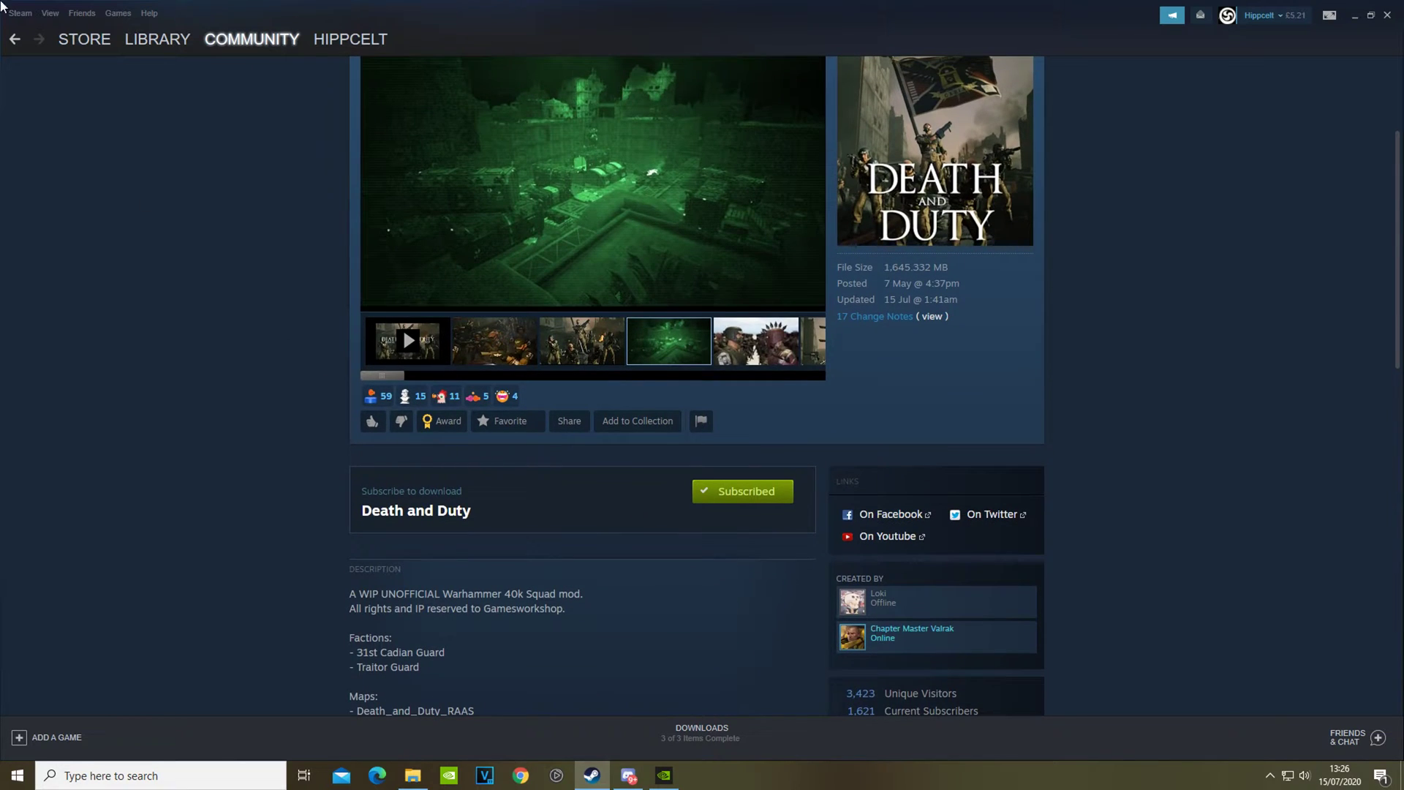
- Go back to the mod list, open the Galactic Contention page and review its preview images, subscription status, required DLC and description
click(15, 39)
scroll(417, 317, up, 3)
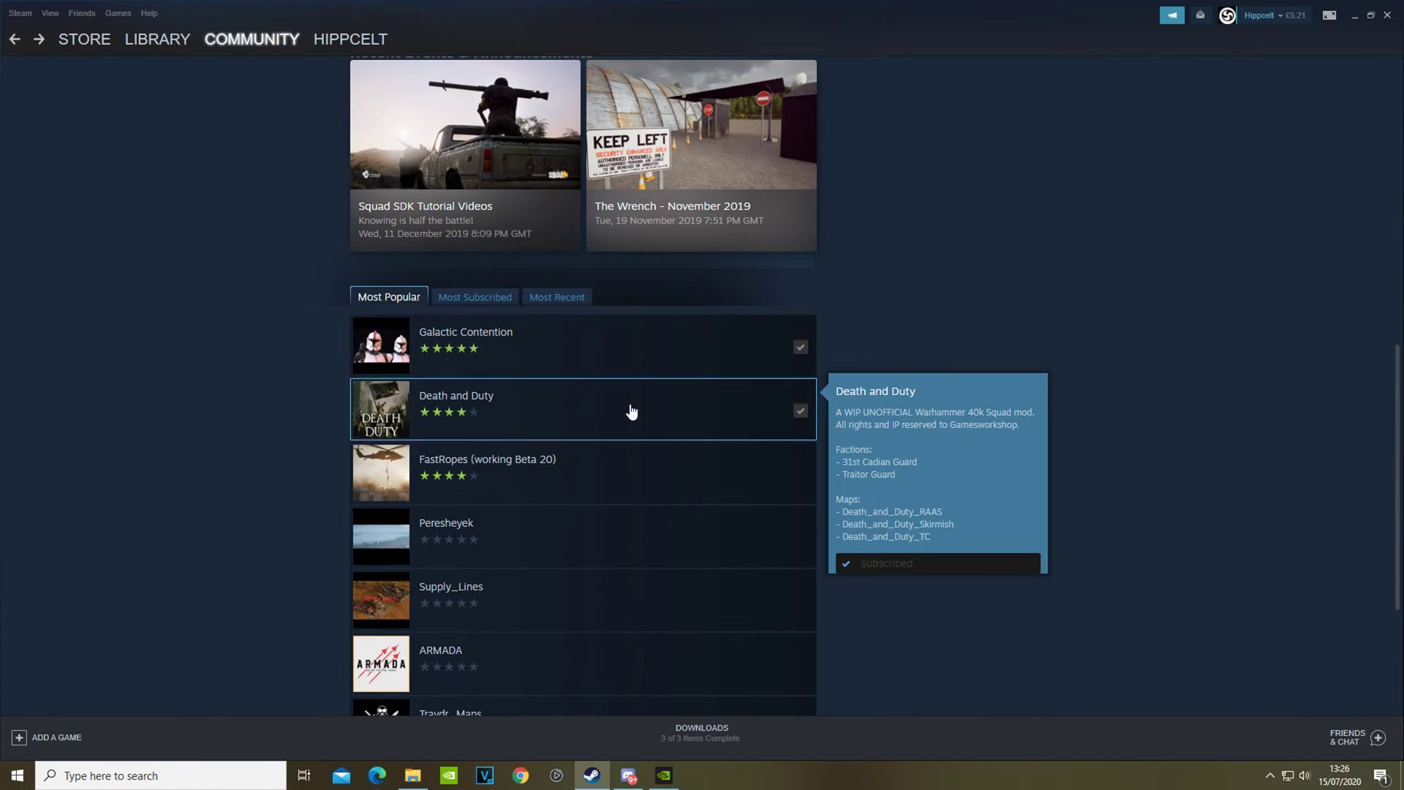
click(524, 335)
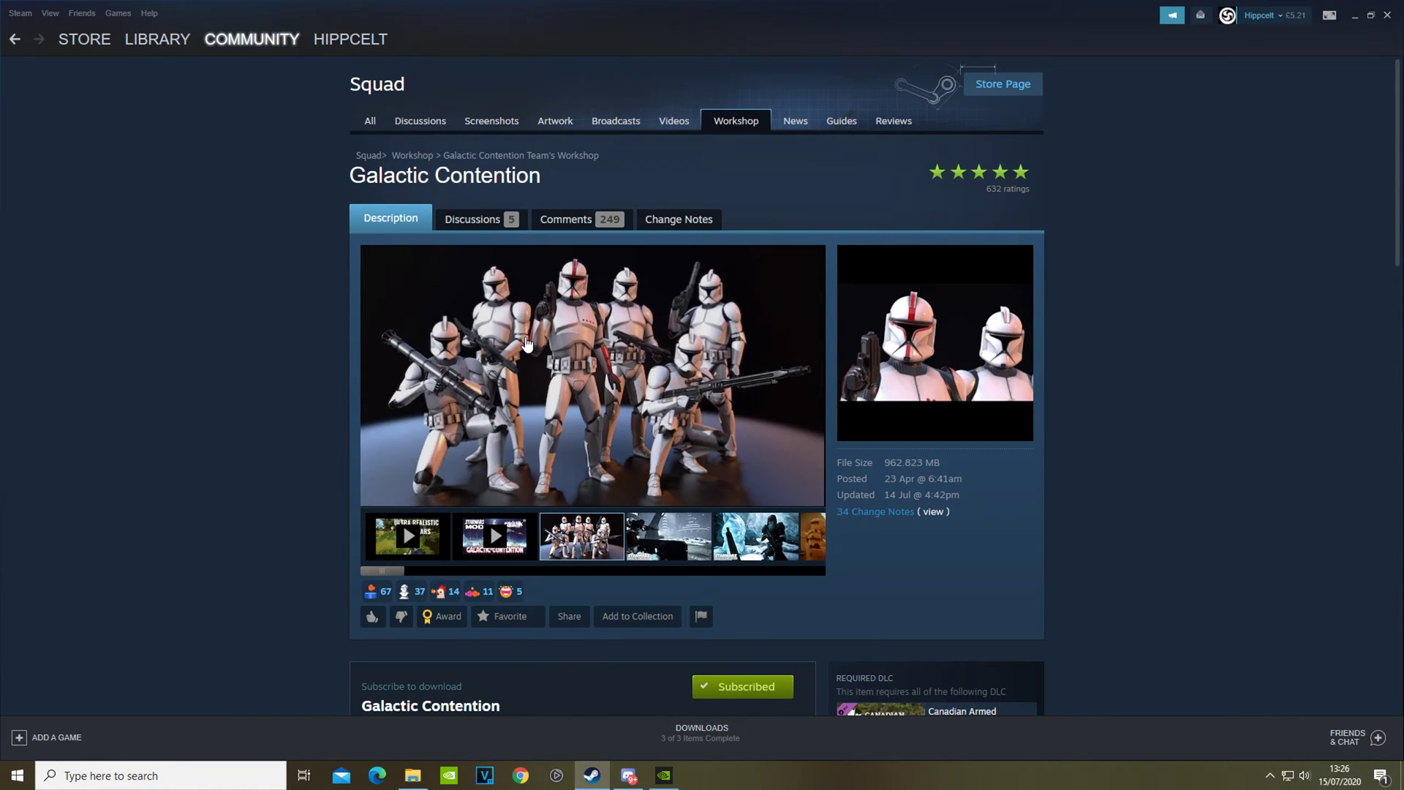
scroll(605, 349, down, 4)
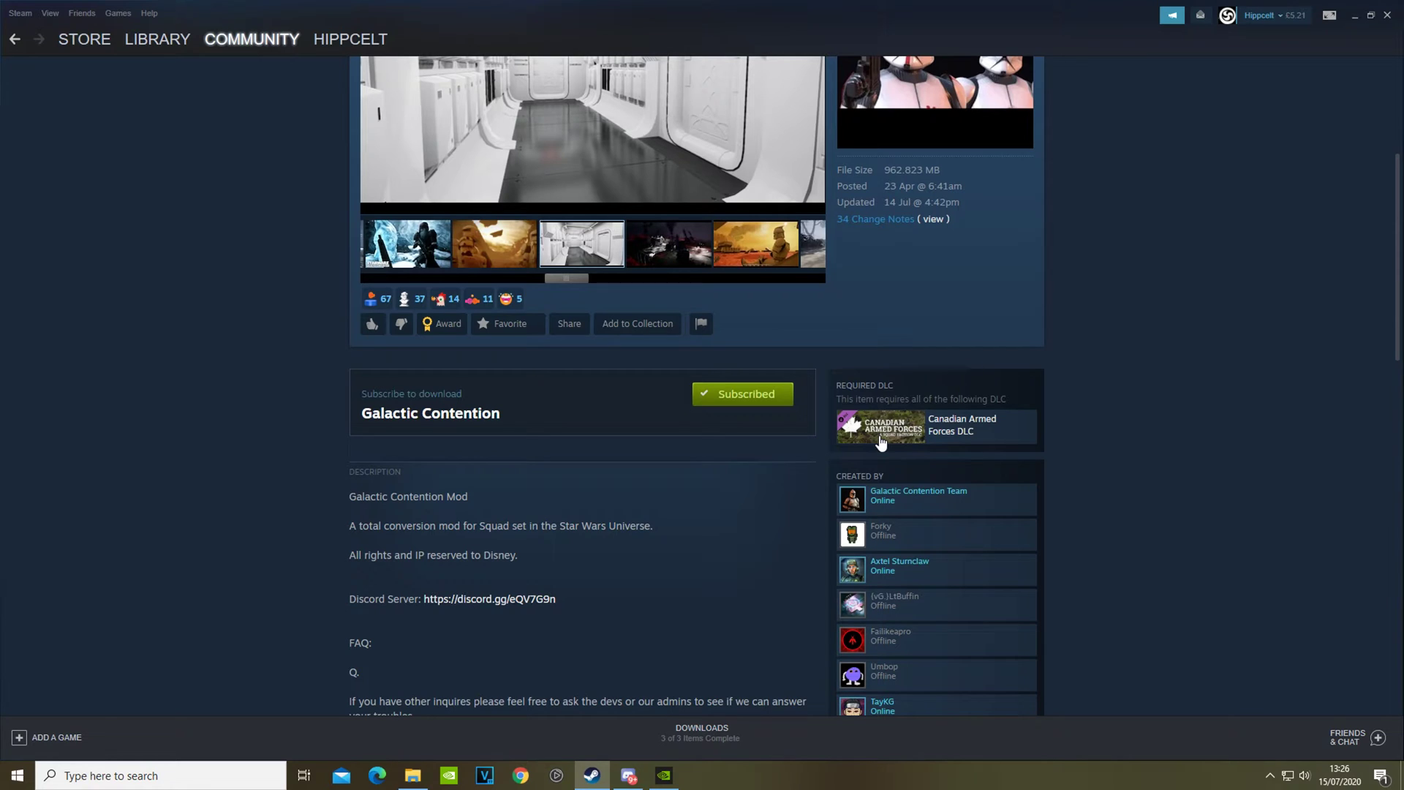
drag(560, 277, 426, 277)
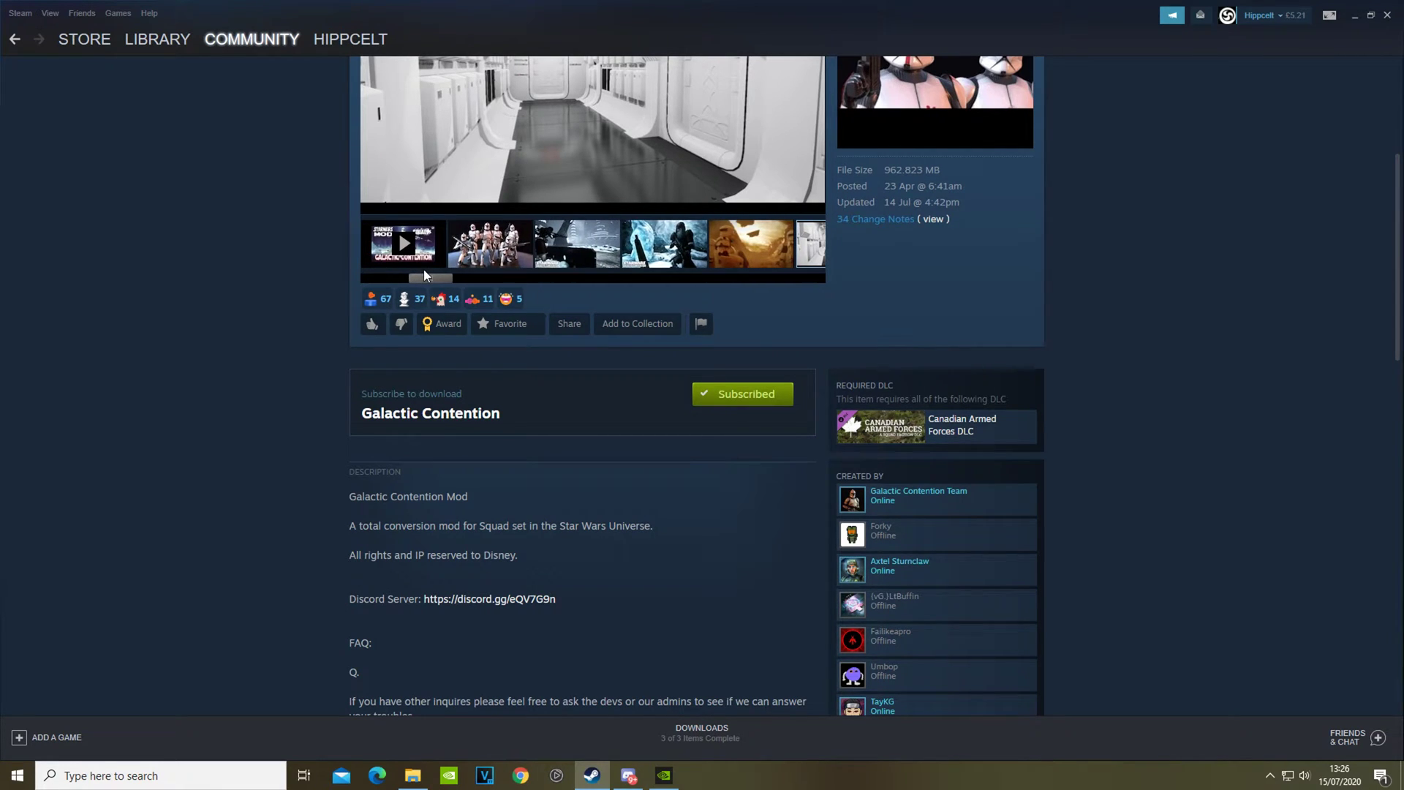
scroll(507, 294, up, 4)
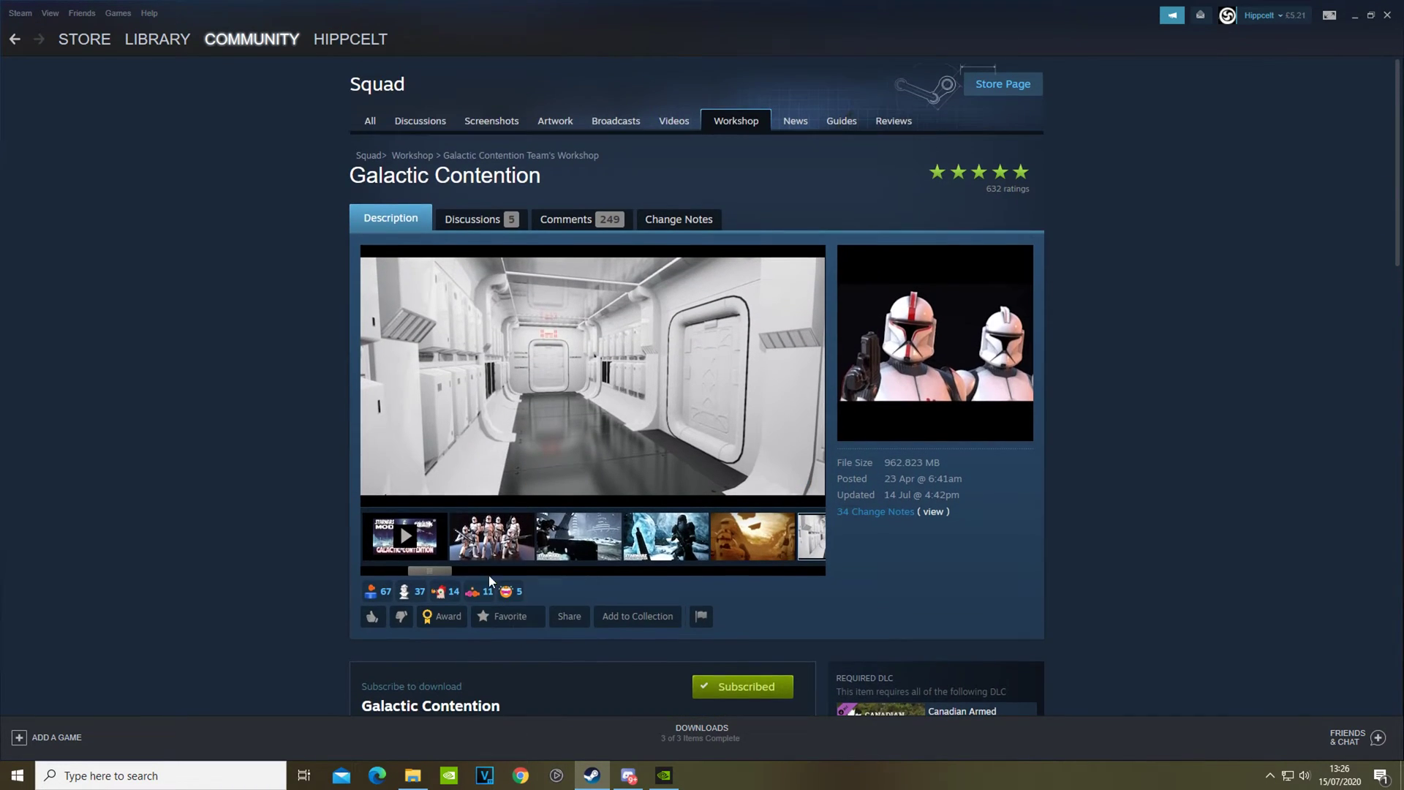
drag(431, 571, 404, 571)
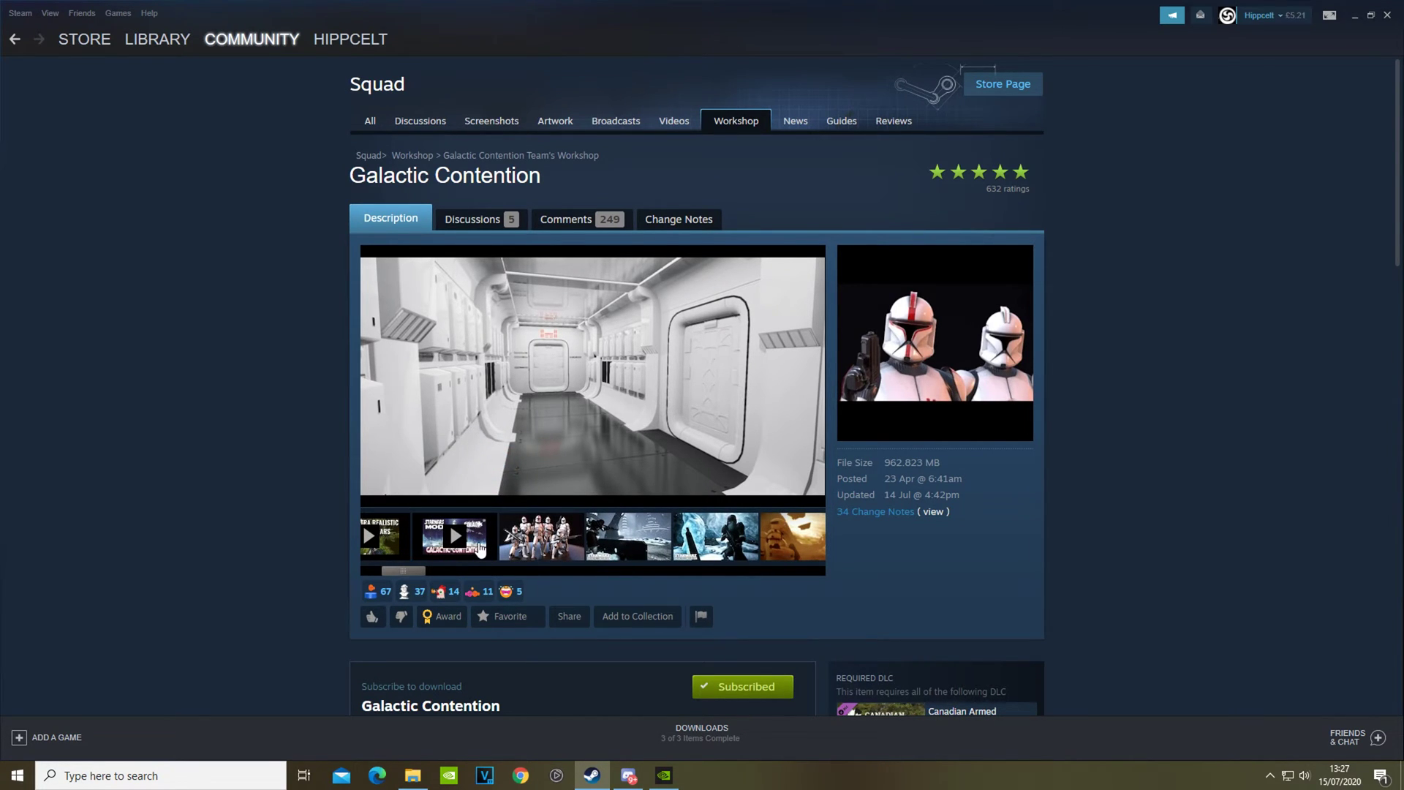
scroll(475, 534, down, 3)
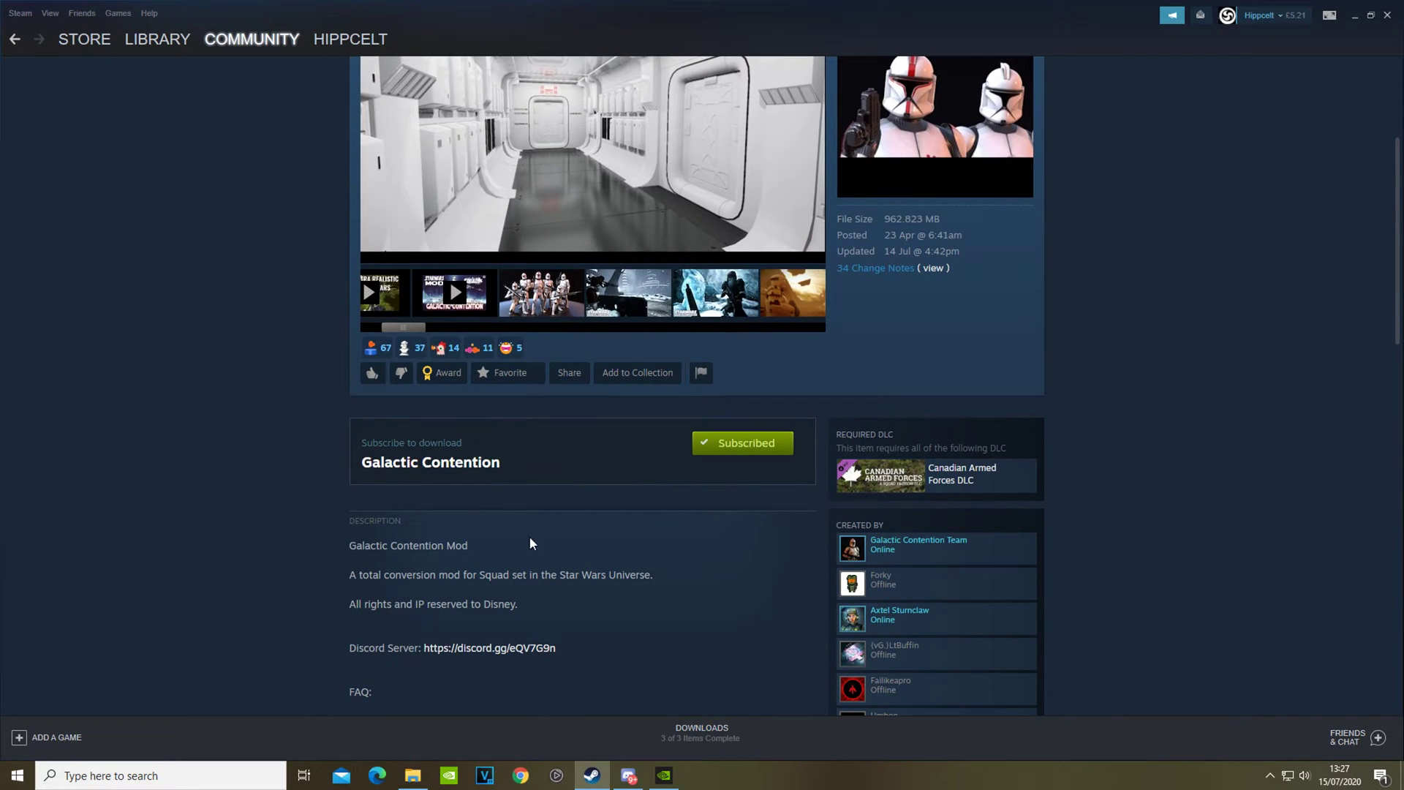
scroll(554, 537, up, 3)
scroll(585, 541, down, 3)
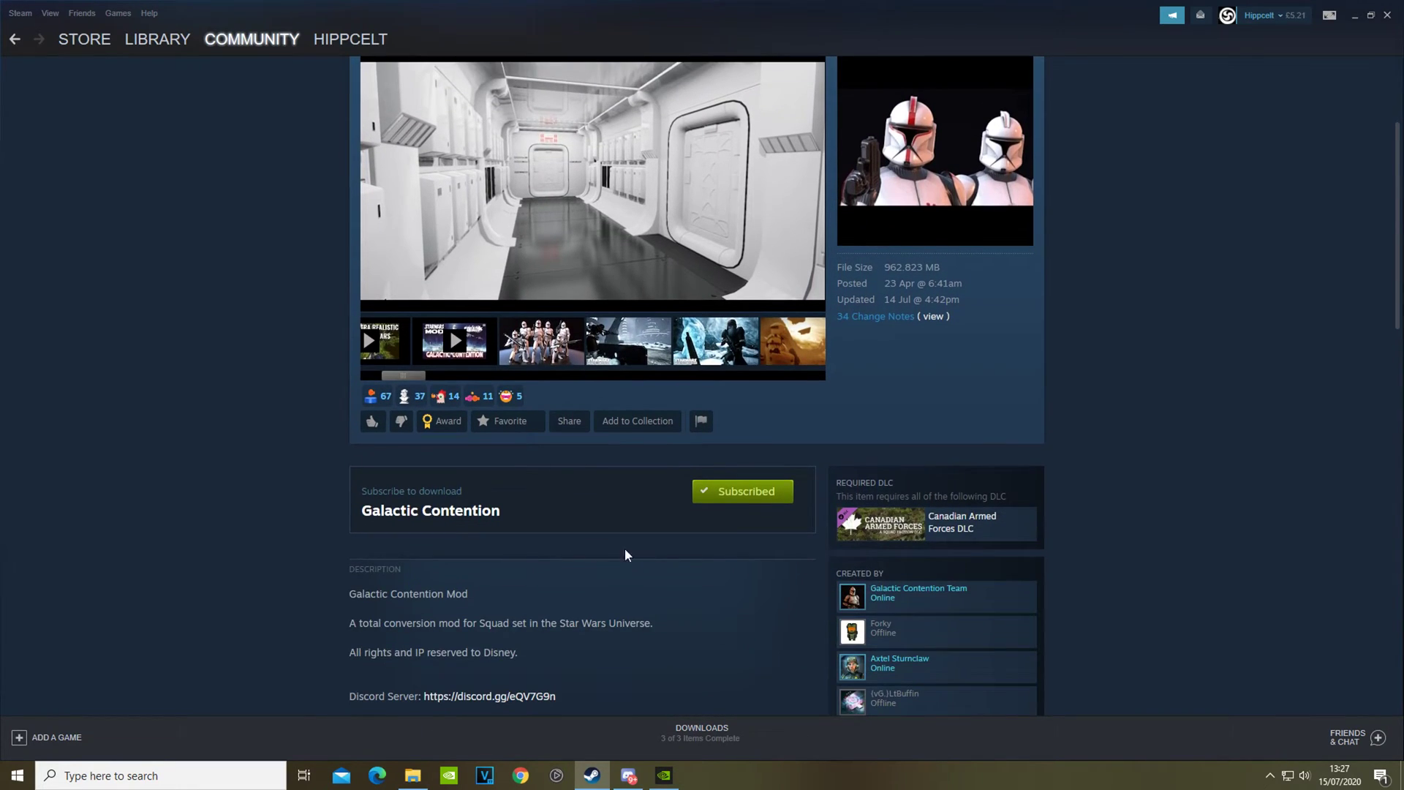
- Check the download status of Squad's workshop content, then leave the downloads view
click(702, 731)
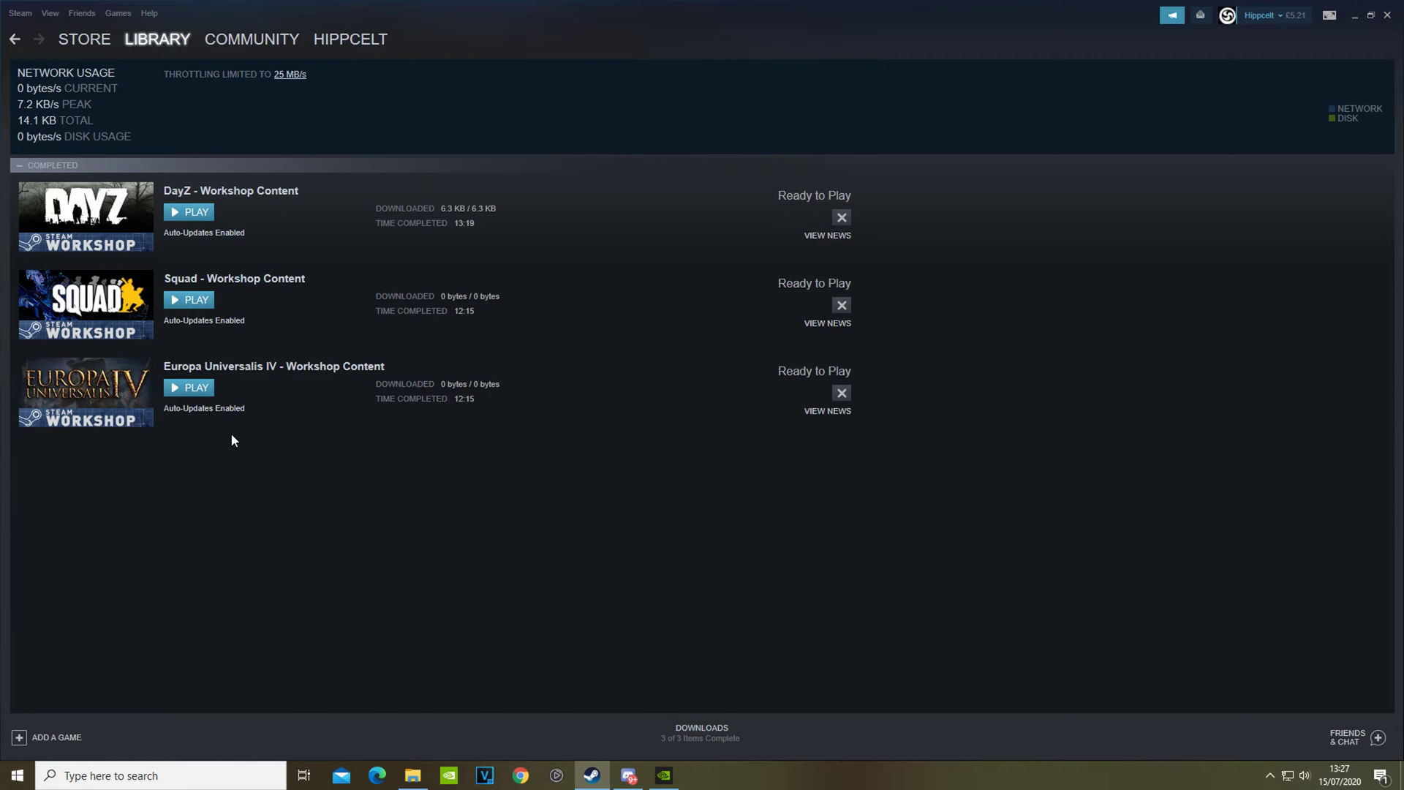
click(14, 41)
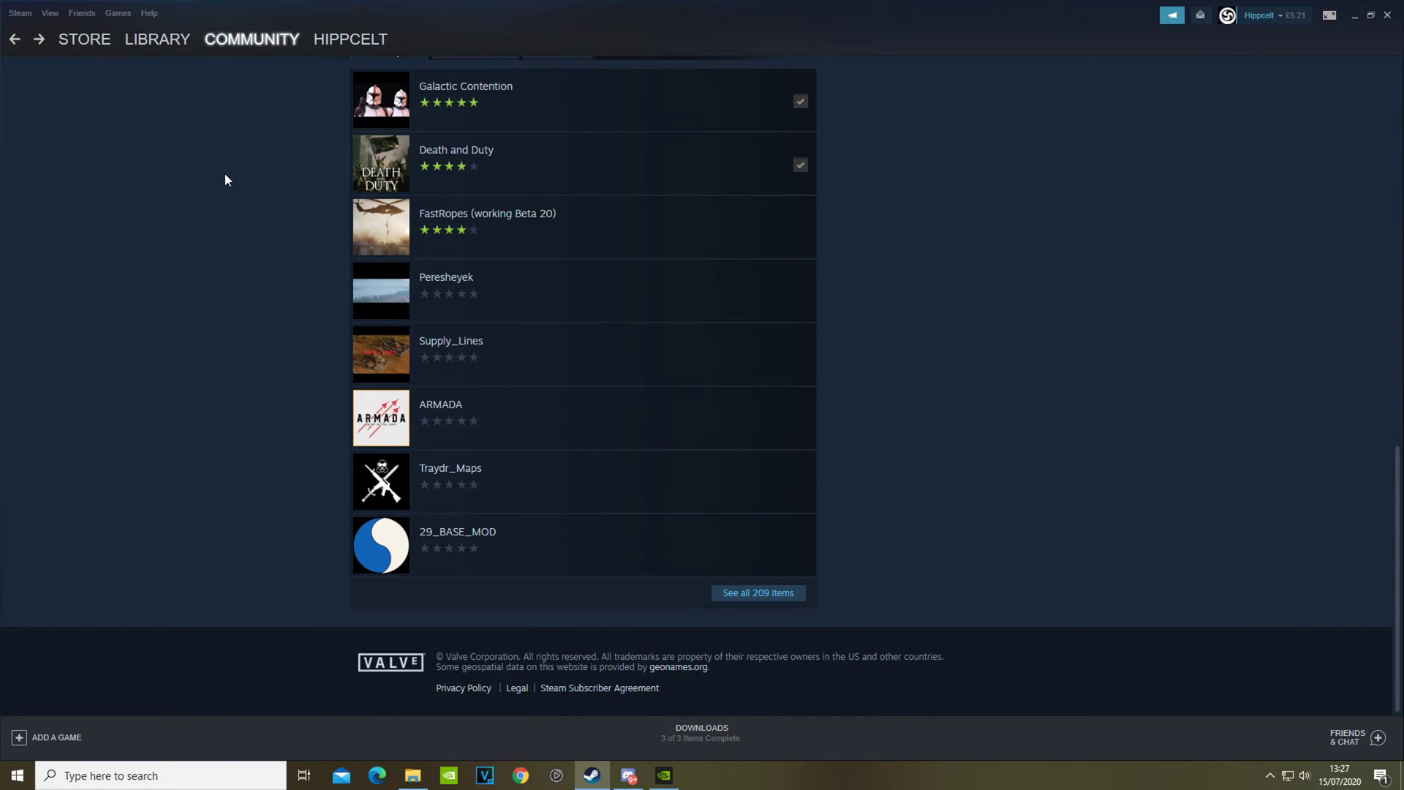
- Return to Squad's library page, launch the game and open its custom server browser
click(16, 41)
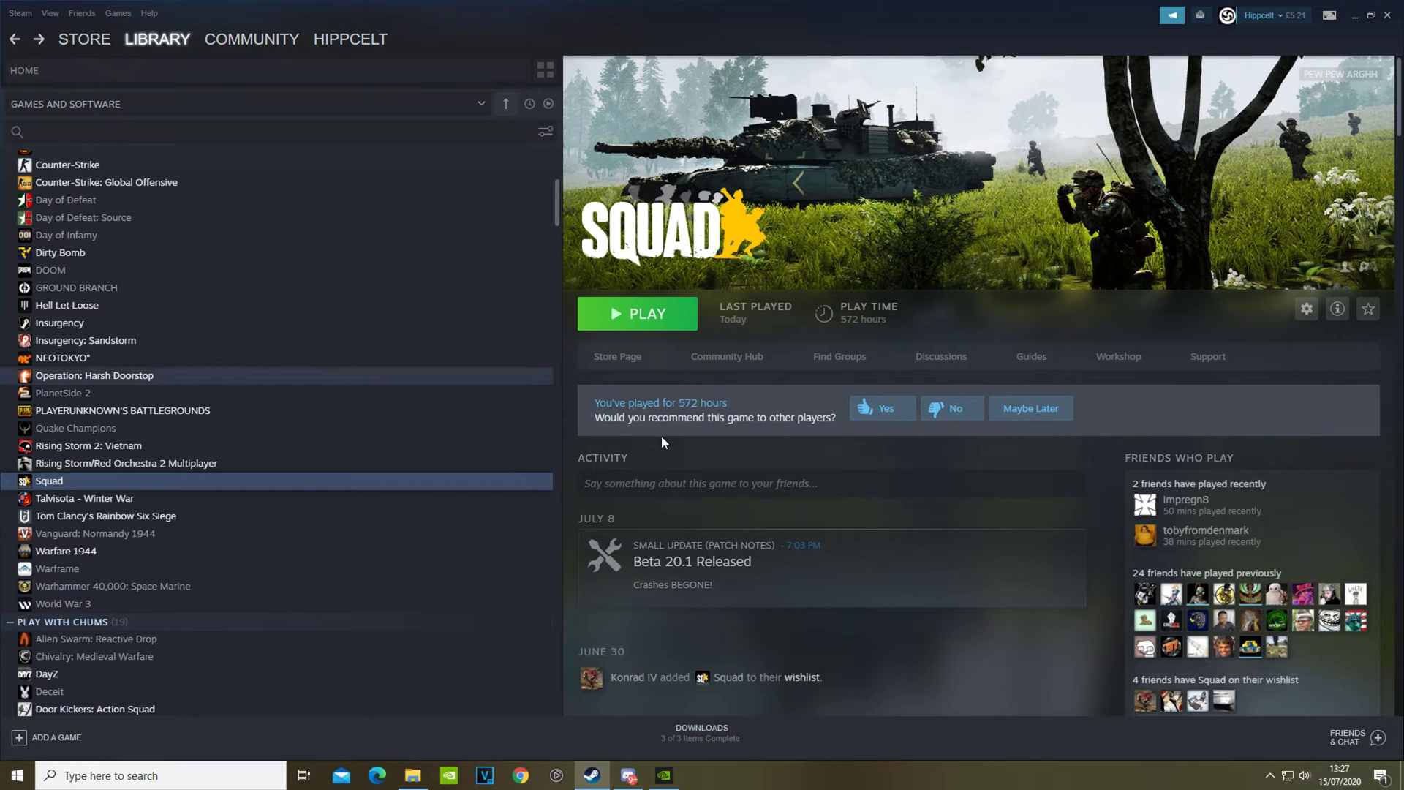
click(658, 322)
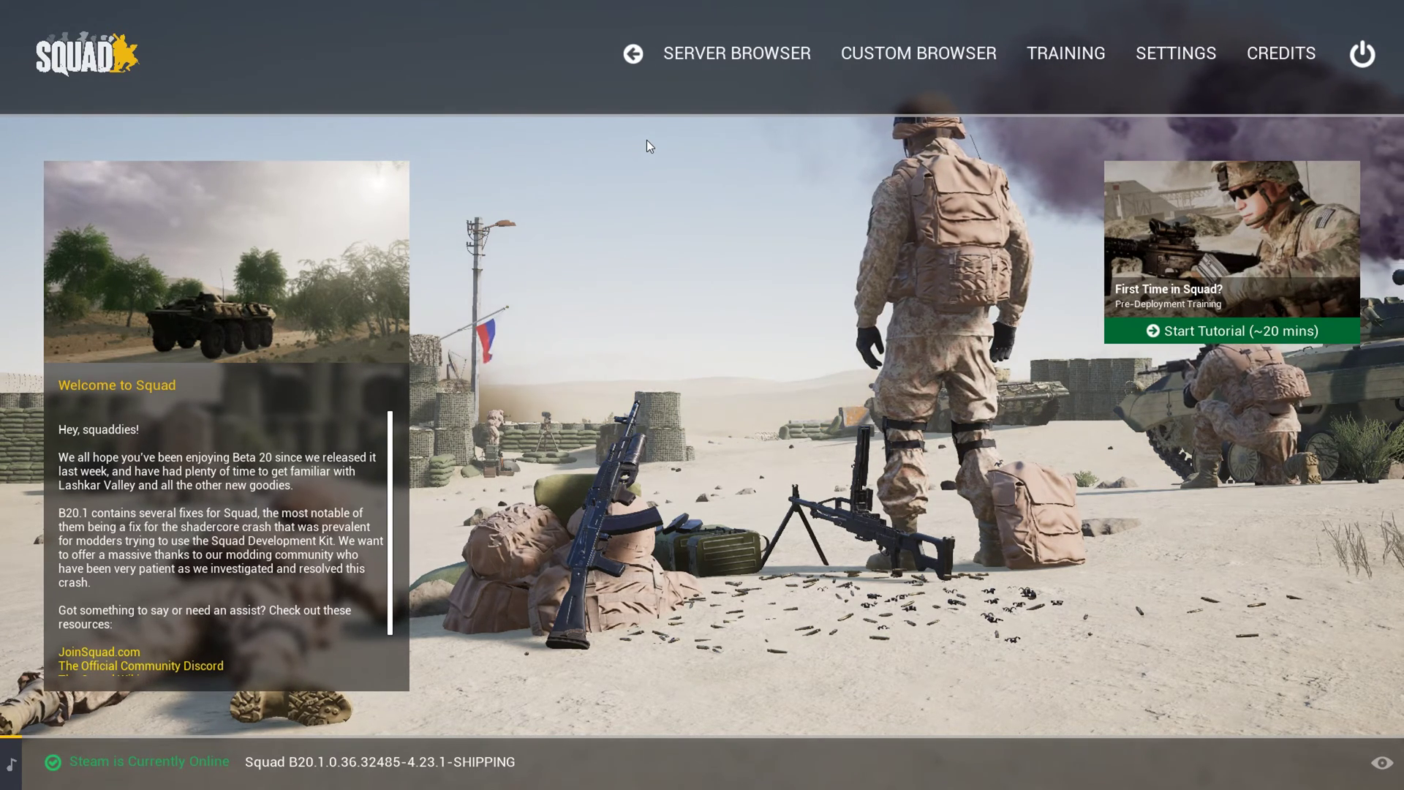
click(954, 54)
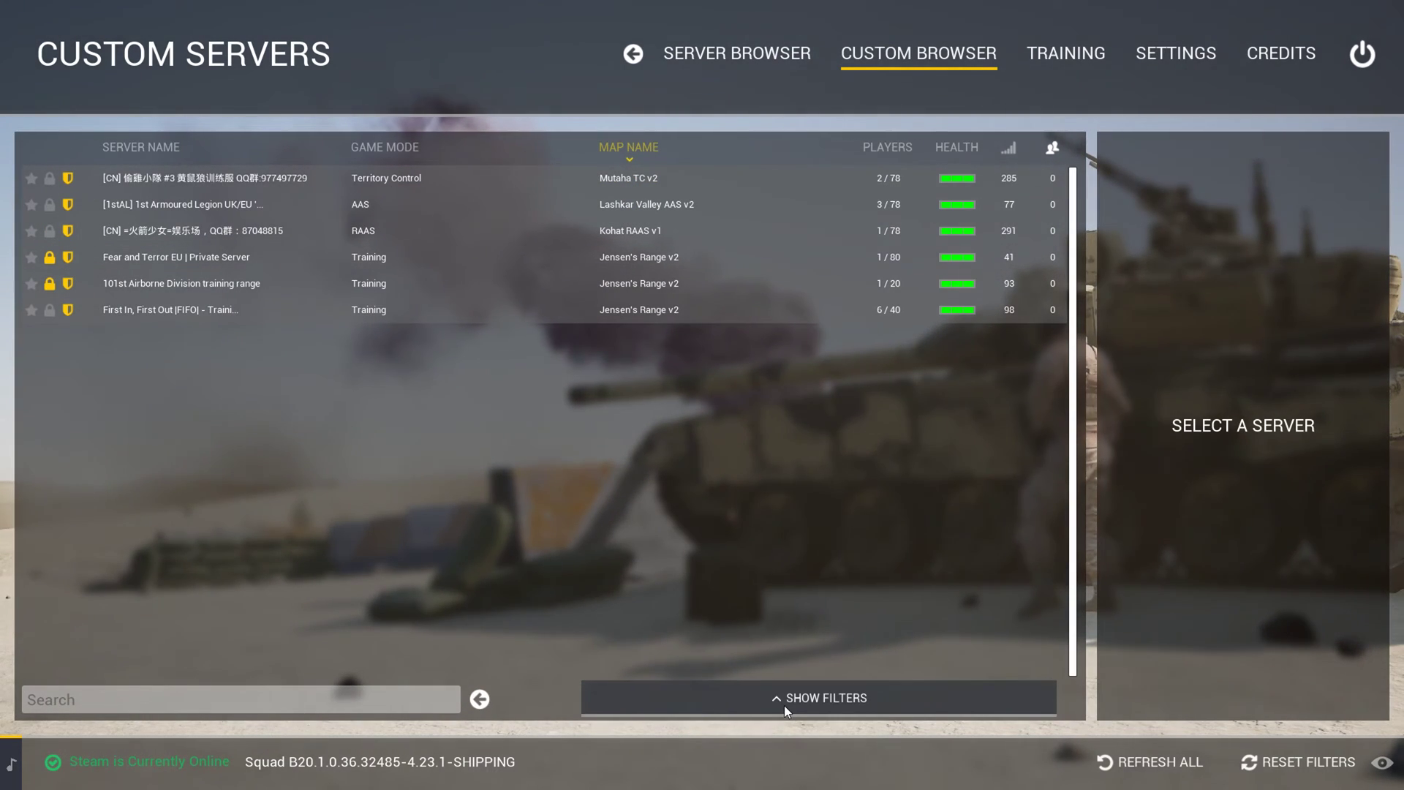
- Set the custom server filters to show modded servers and close the filter list
click(784, 704)
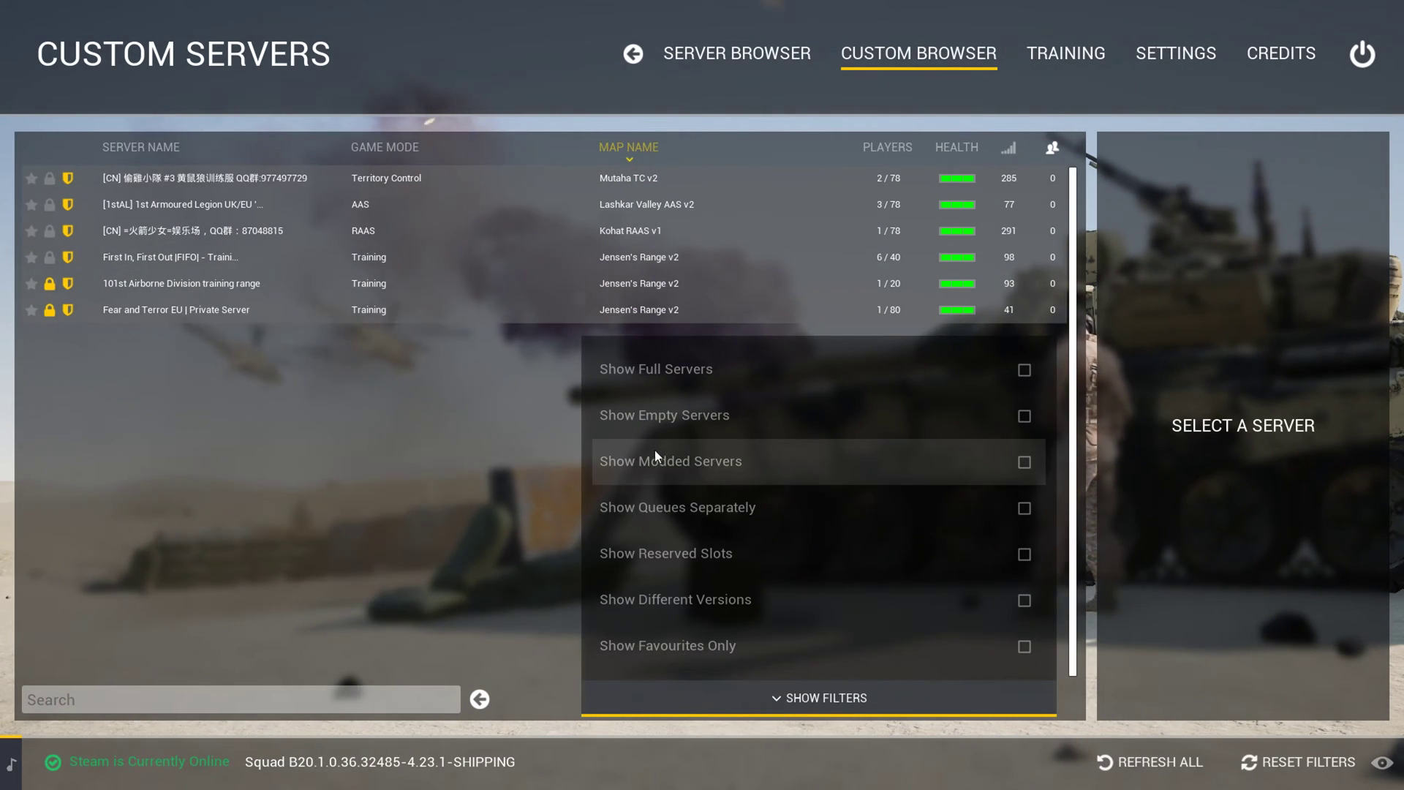
click(1033, 467)
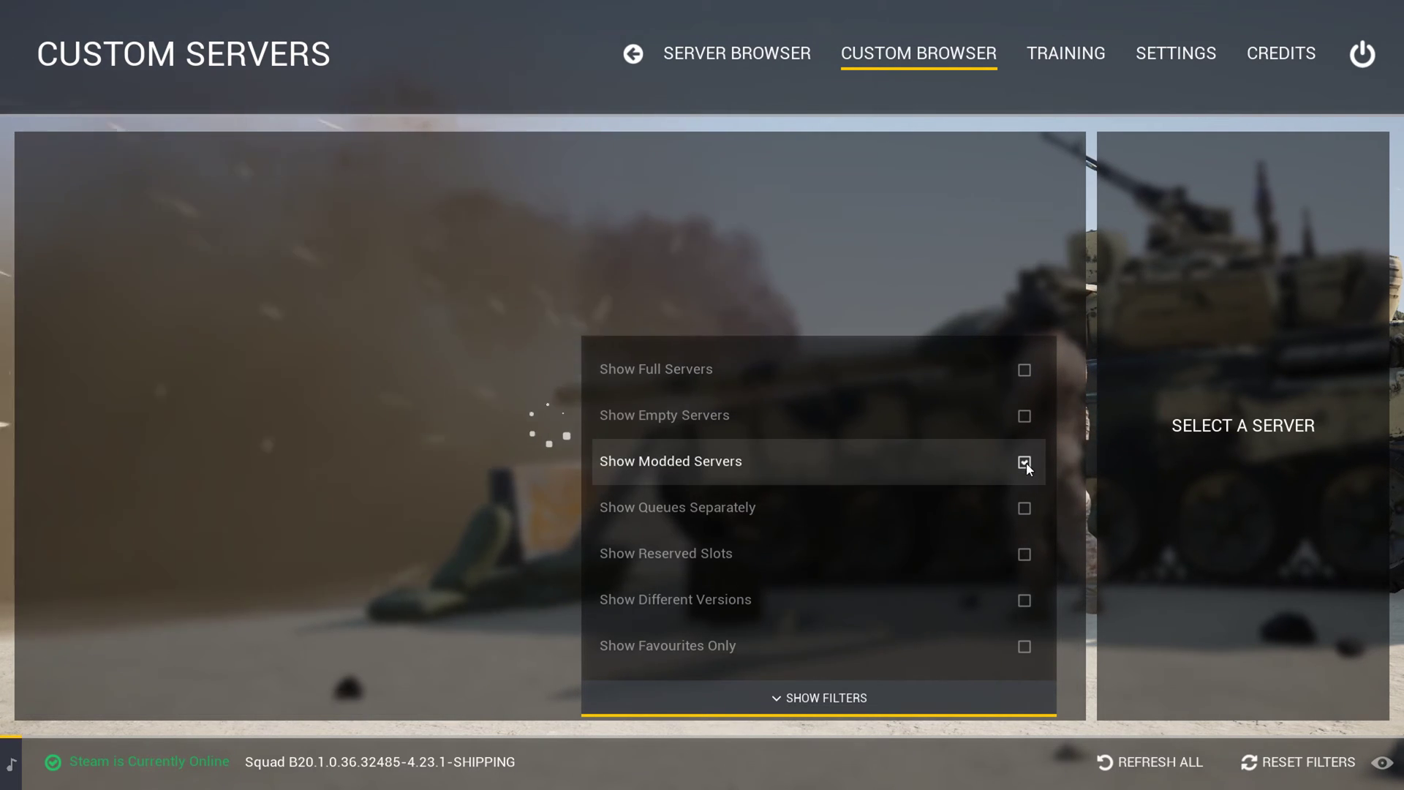
click(829, 699)
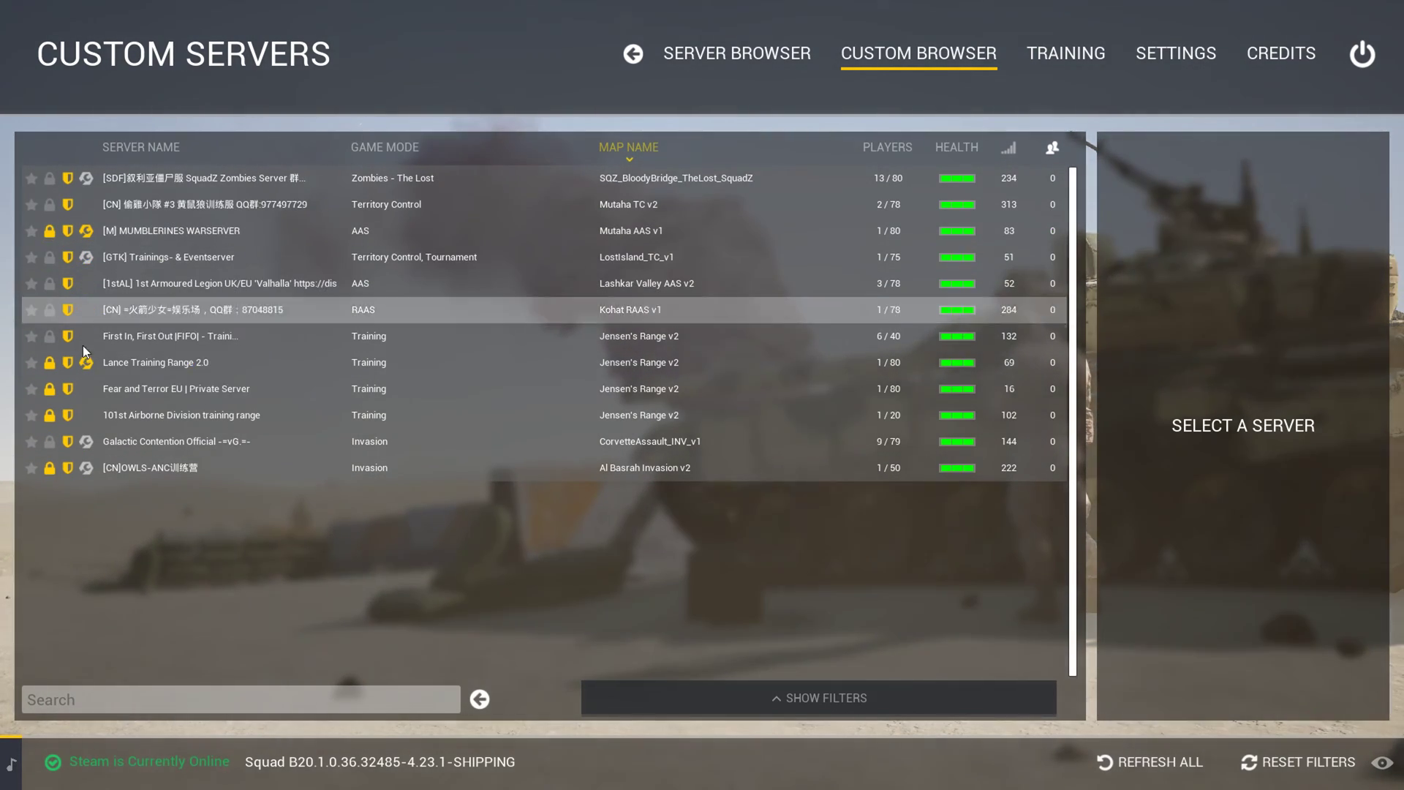
- Check which mod the Galactic Contention Official server requires, select that server and join it
mouse_move(88, 449)
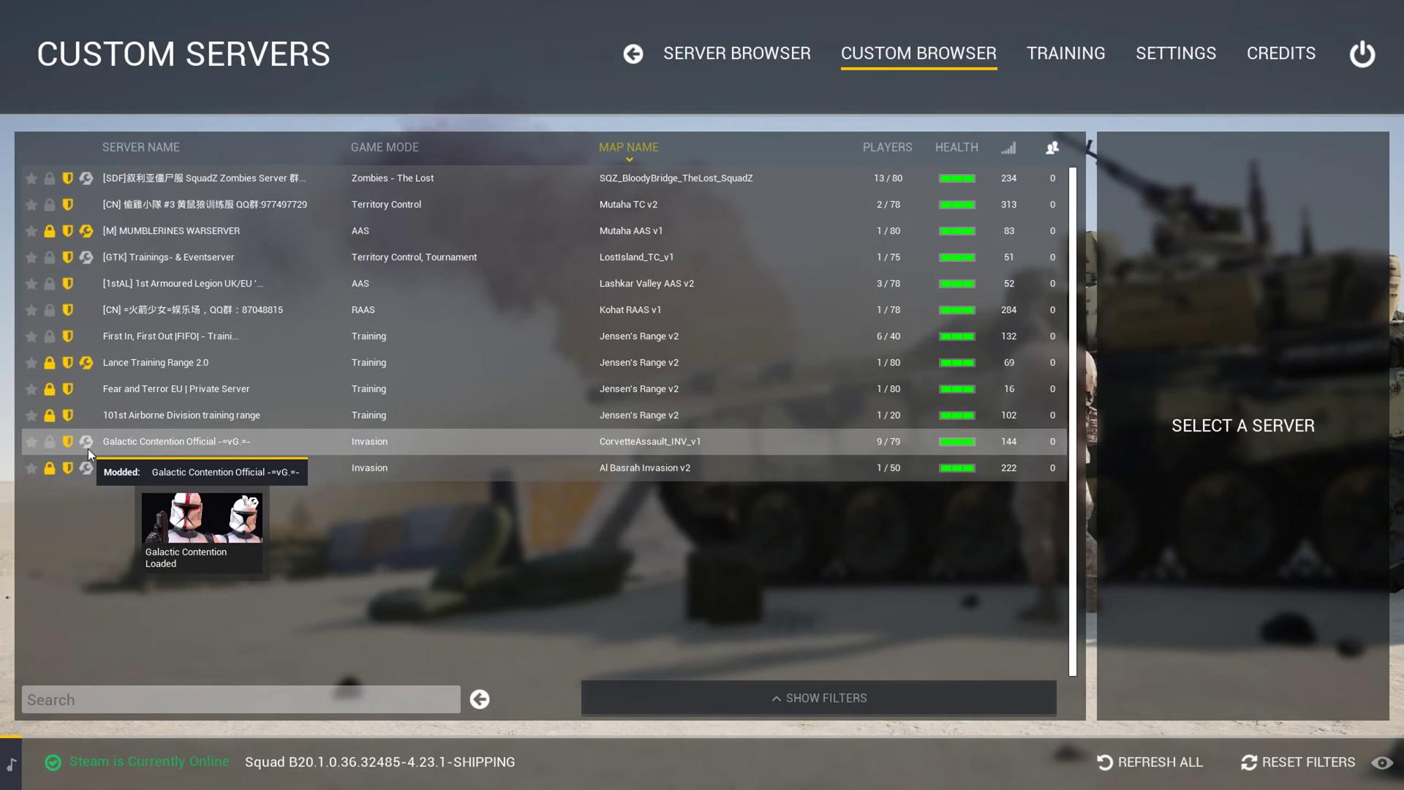
click(160, 440)
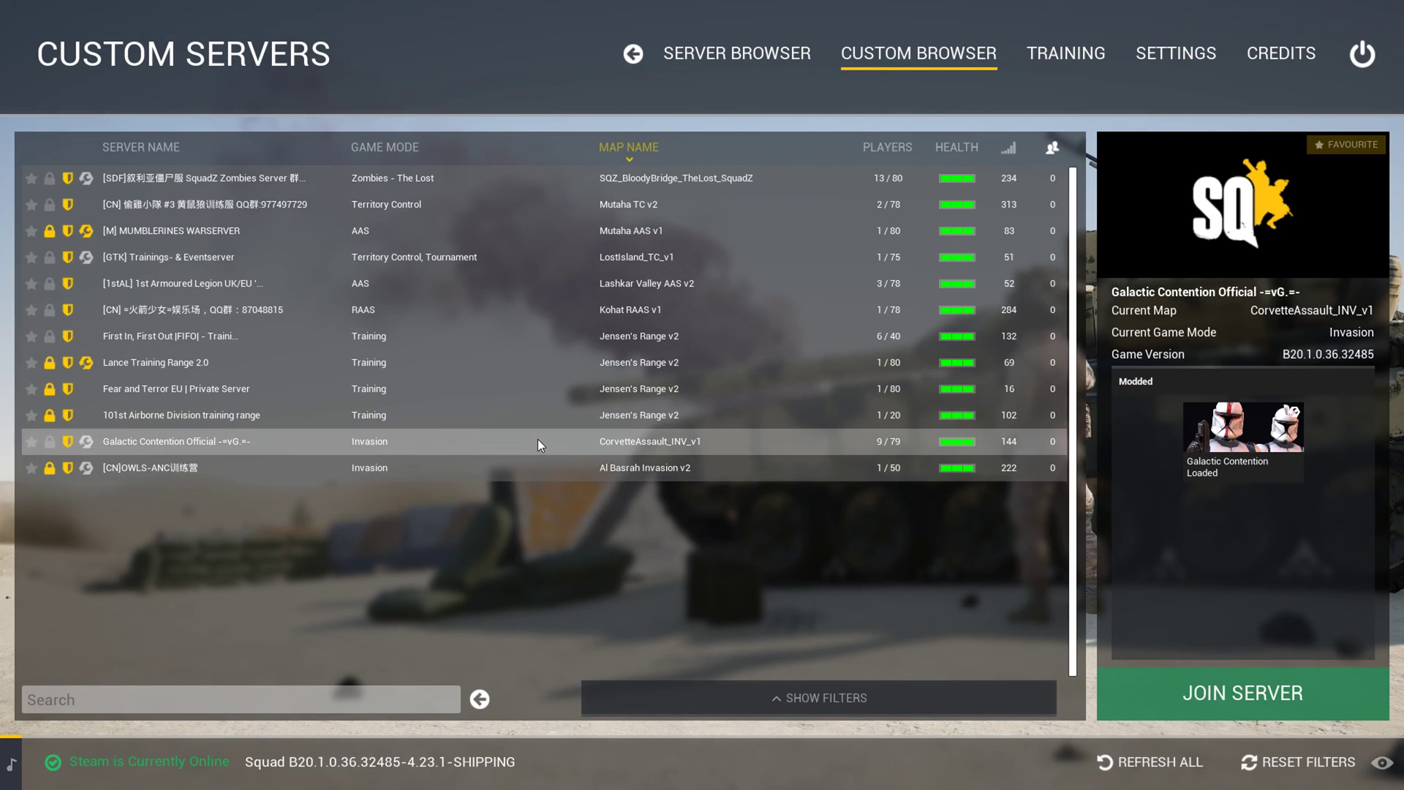
click(1262, 696)
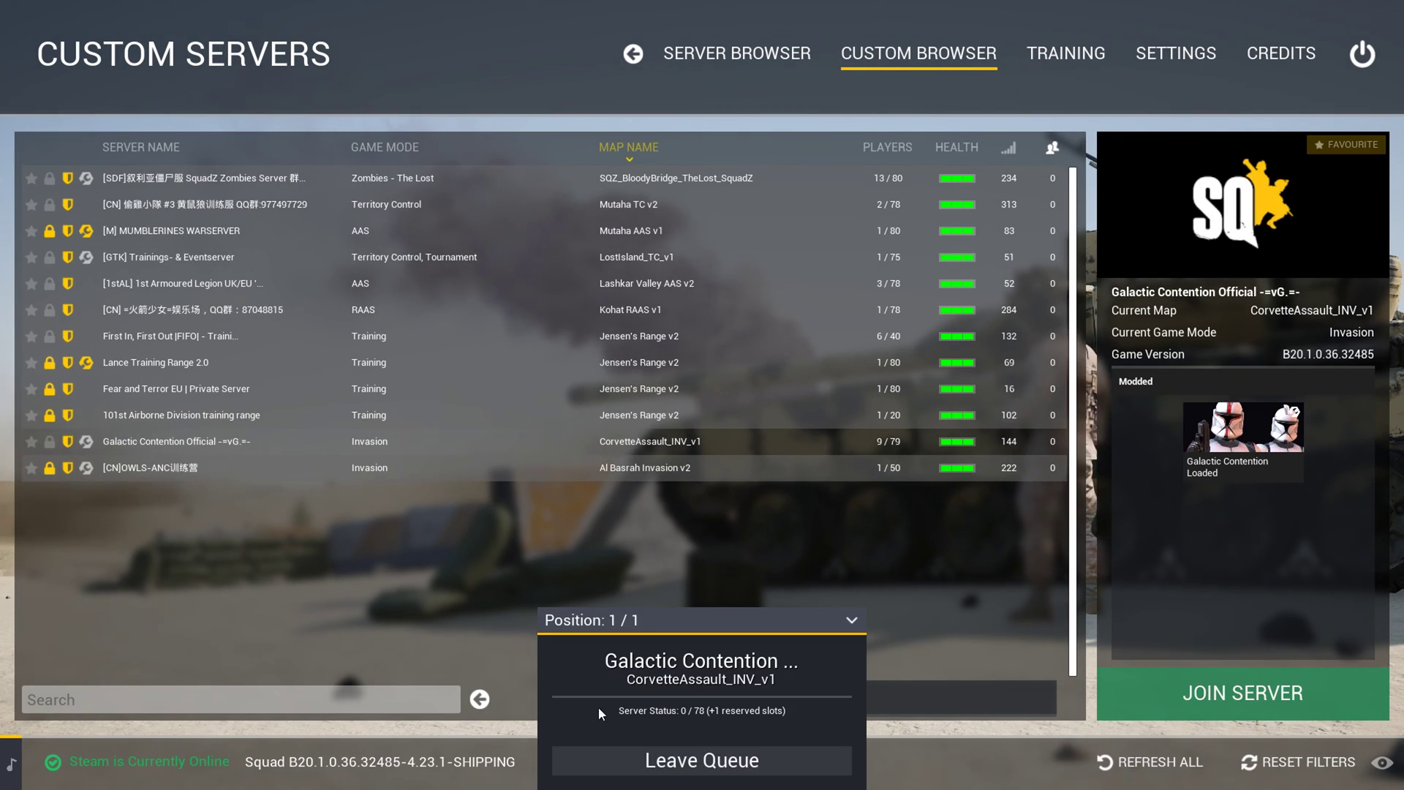